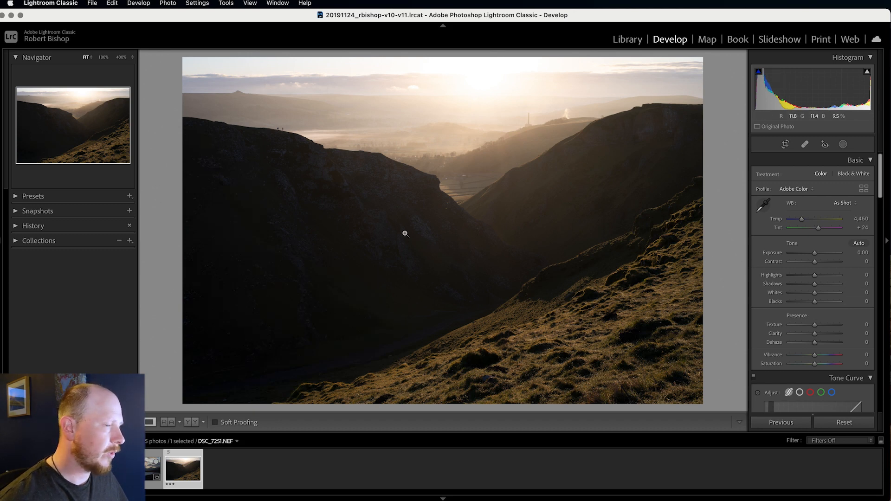
Try a higher global Exposure on the photo and reset it to its default
mouse_move(814, 255)
mouse_down()
mouse_move(794, 254)
mouse_move(823, 255)
mouse_move(793, 254)
mouse_move(825, 255)
mouse_up()
double_click(822, 254)
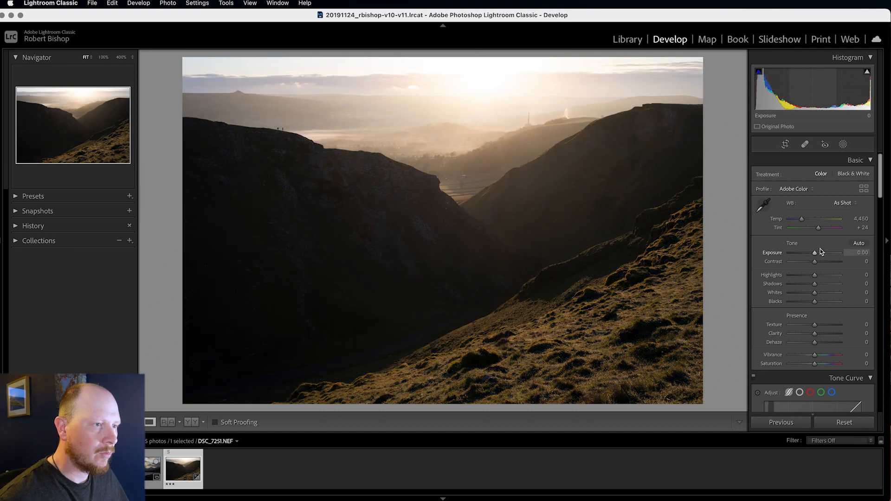
Add a linear gradient mask over the sky and distant hills, lower its Exposure to -1.62, and check its coverage with the overlay
click(842, 144)
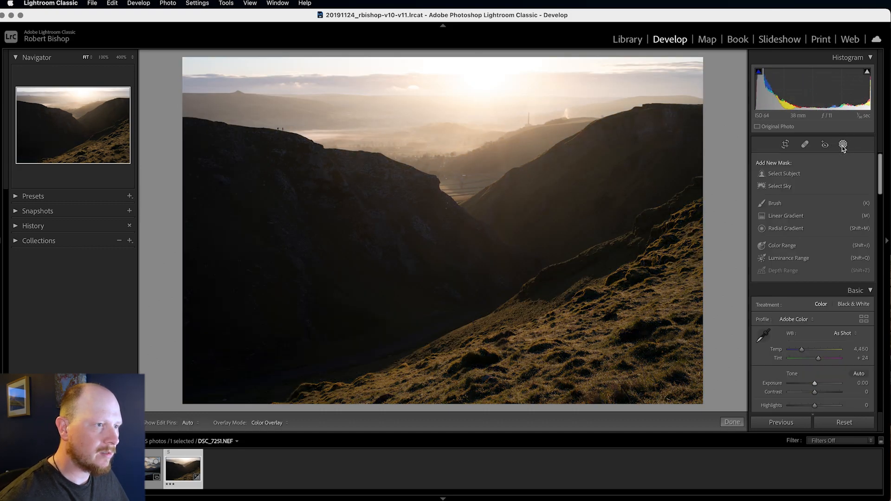
click(786, 216)
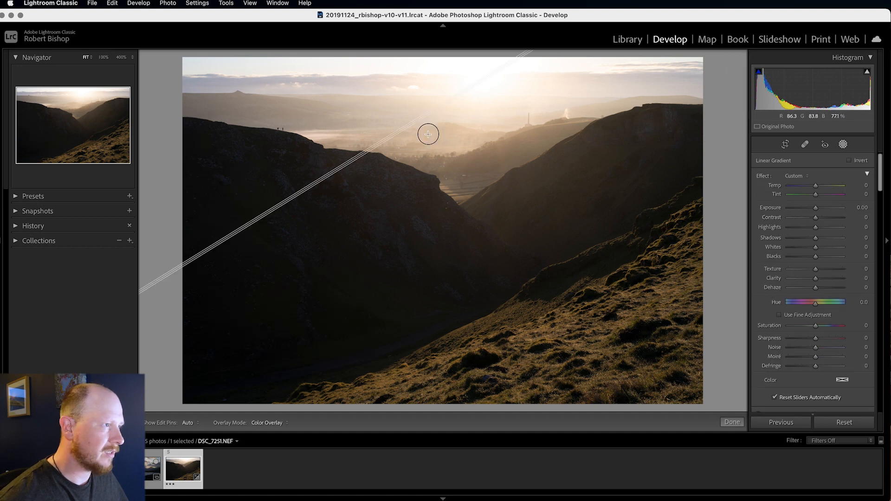
drag(422, 117, 450, 259)
mouse_move(815, 207)
mouse_down()
mouse_move(794, 210)
mouse_move(813, 210)
mouse_move(804, 211)
mouse_up()
key(o)
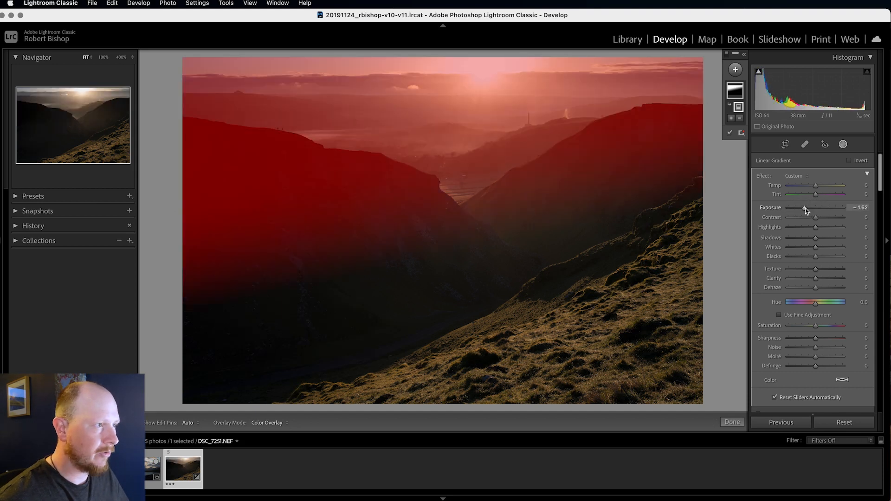
key(o)
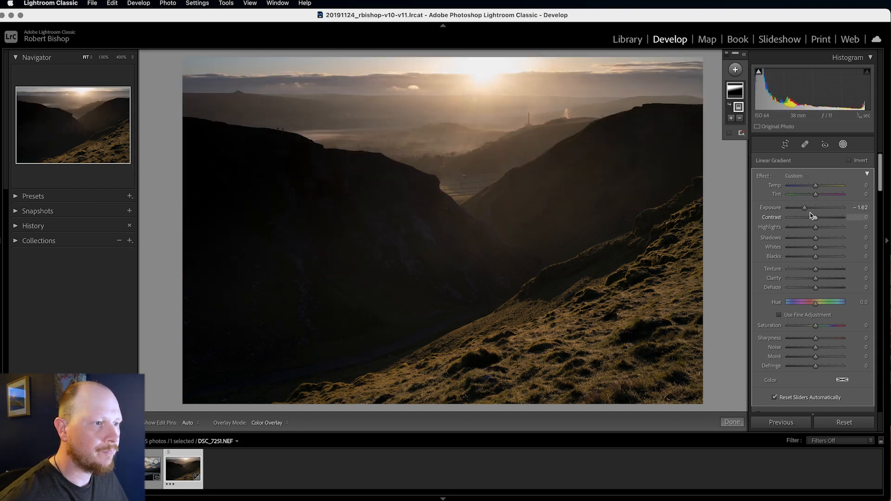
Add a radial gradient mask over the grassy slope with Exposure raised to 0.96, and reset all edits on the photo
click(842, 144)
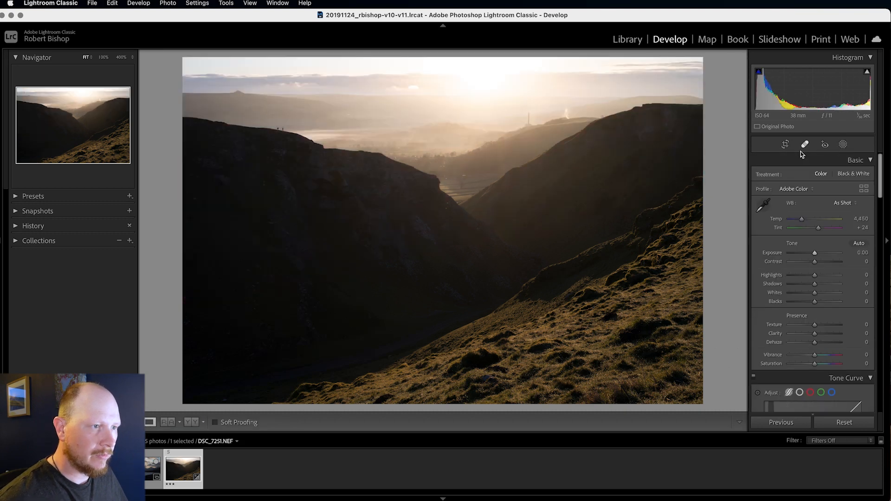
click(843, 144)
click(734, 70)
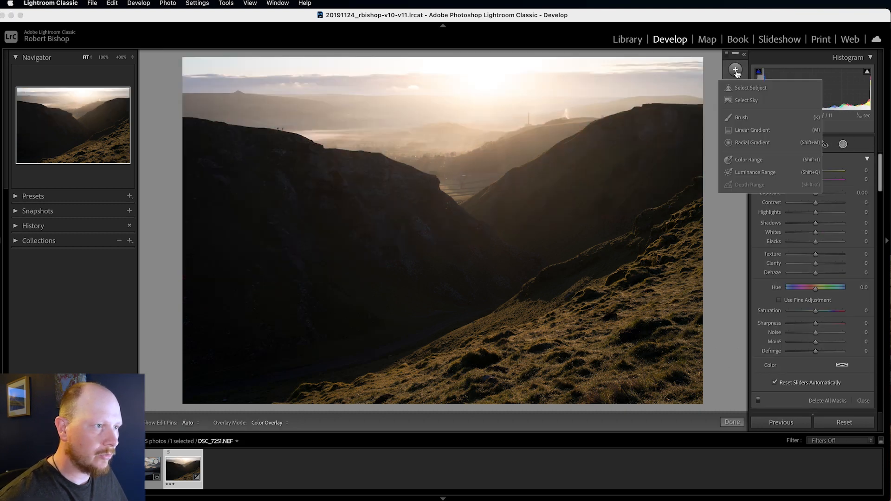
click(743, 148)
drag(446, 208, 594, 356)
drag(458, 220, 591, 308)
mouse_move(815, 222)
mouse_down()
mouse_move(798, 225)
mouse_move(835, 222)
mouse_move(809, 223)
mouse_move(824, 223)
mouse_up()
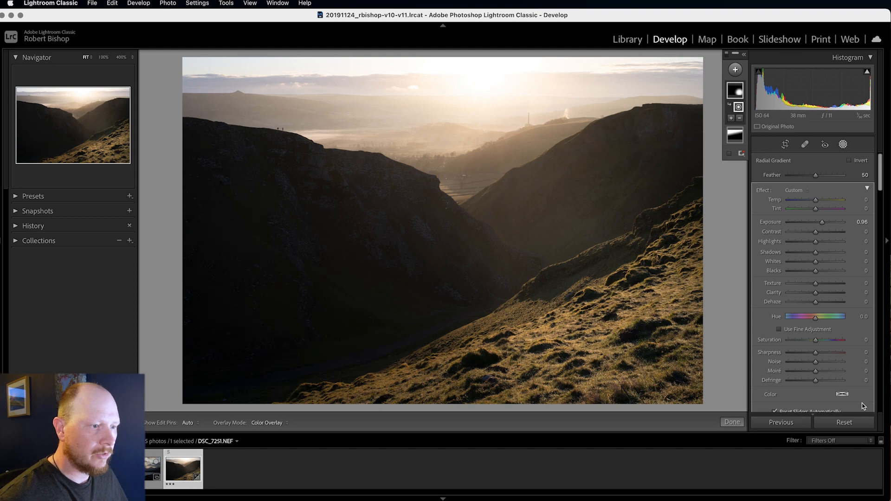
click(844, 423)
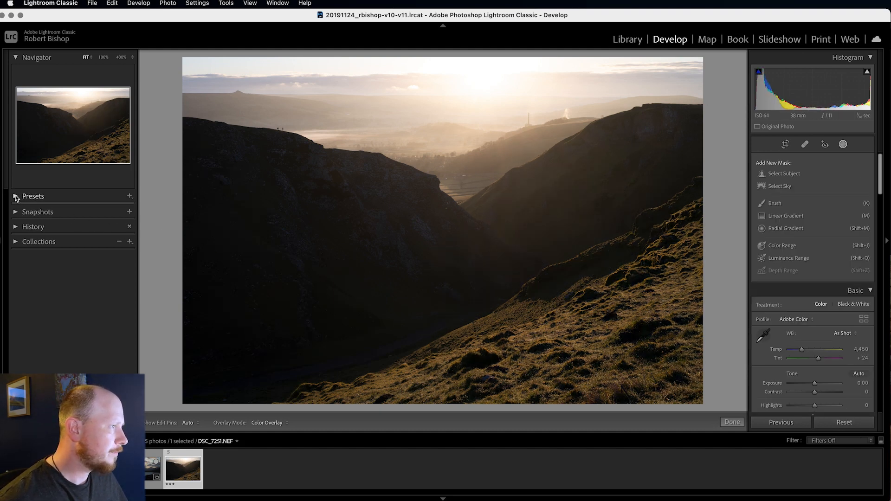
Apply the LN05 preset from the Subject: Landscape group to DSC_7251.NEF and compare the photo before and after
click(34, 196)
scroll(76, 292, down, 1)
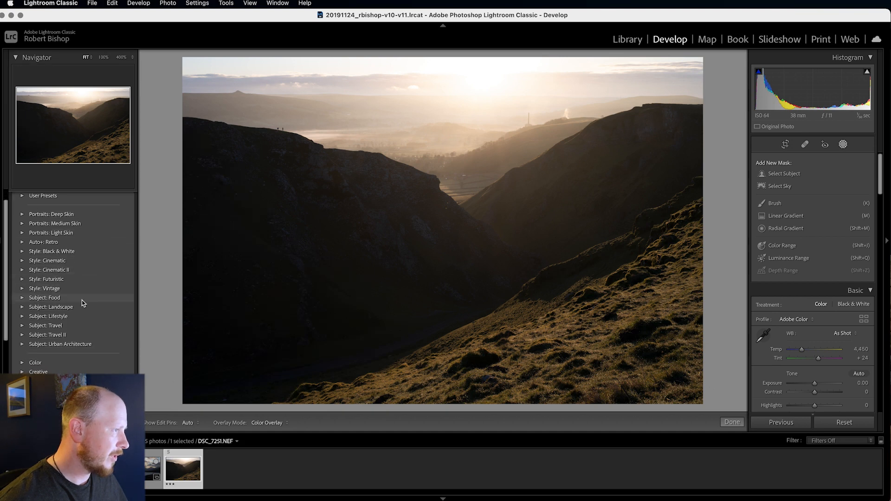
click(21, 308)
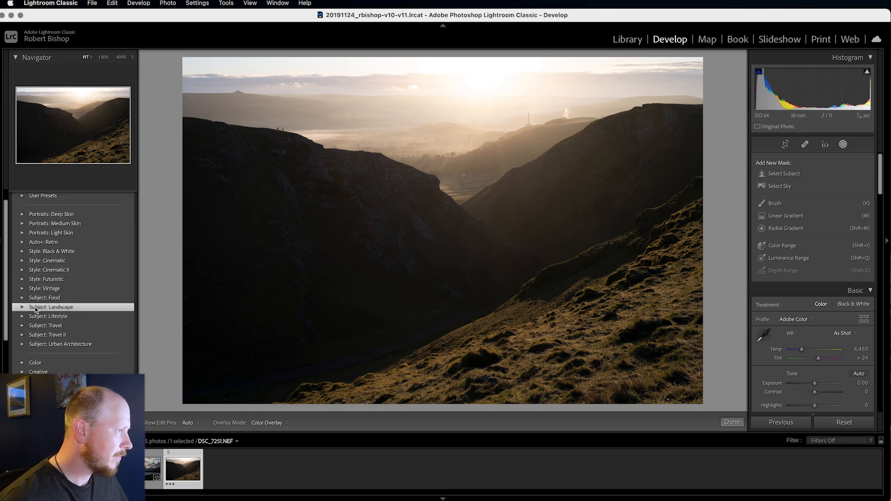
click(22, 308)
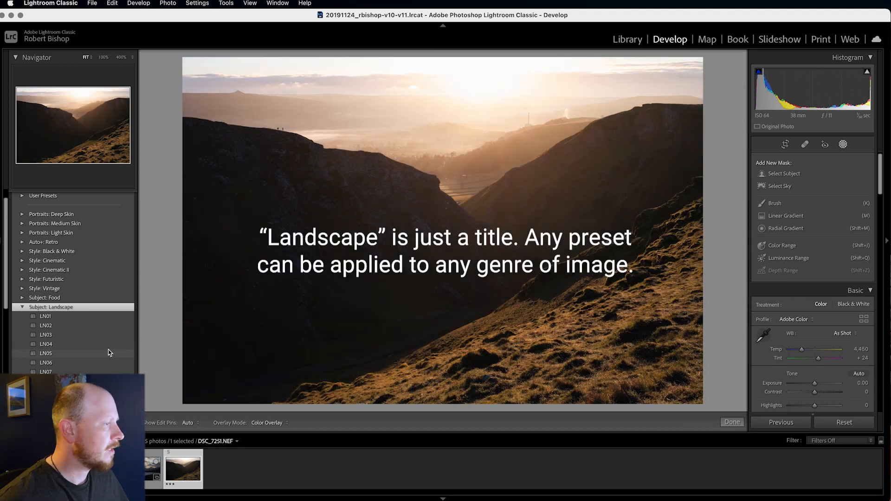
click(47, 355)
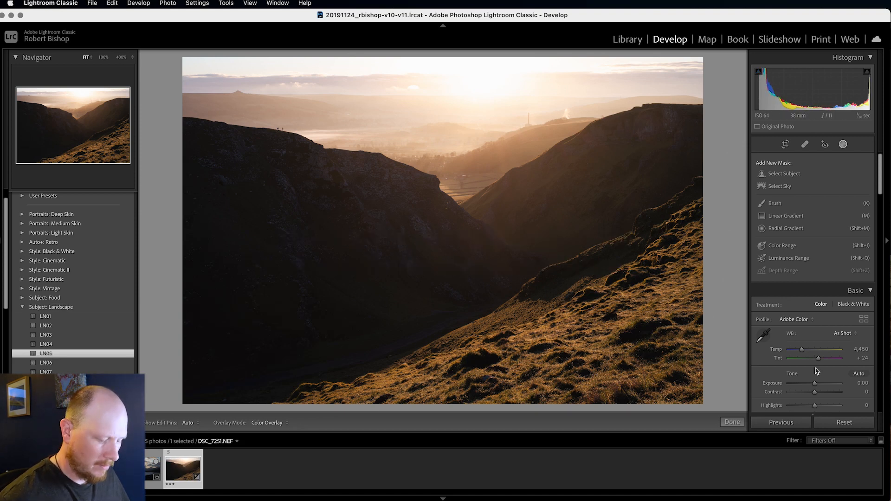
key(backslash)
key(backslash)
key(backslash)
key(backslash)
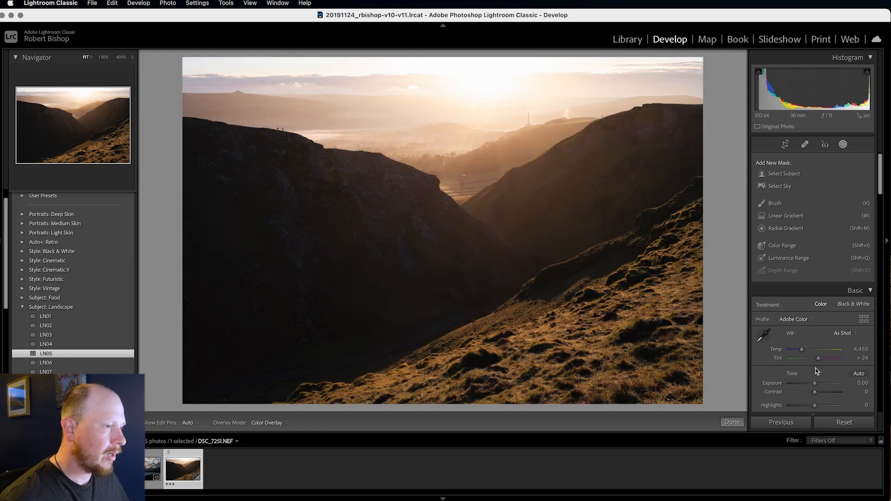
key(backslash)
key(backslash)
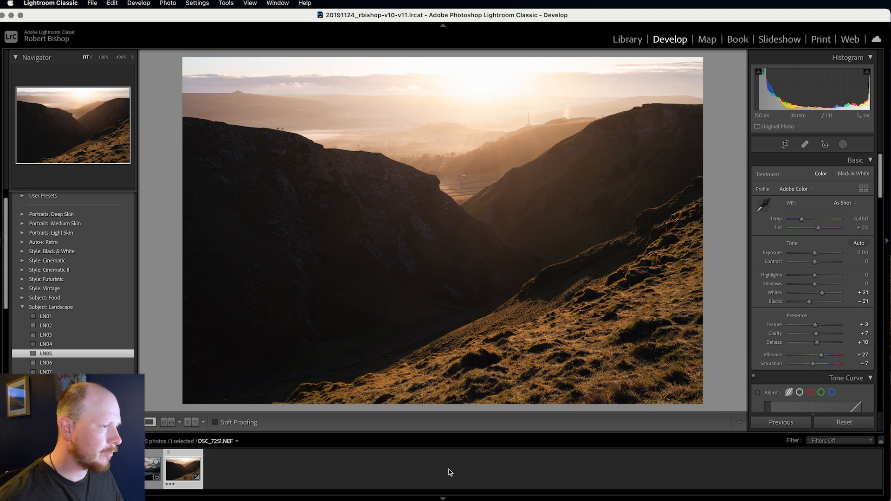
Apply the LN05 preset to the river and mountain photo DSC_8872.NEF and compare it before and after
click(153, 468)
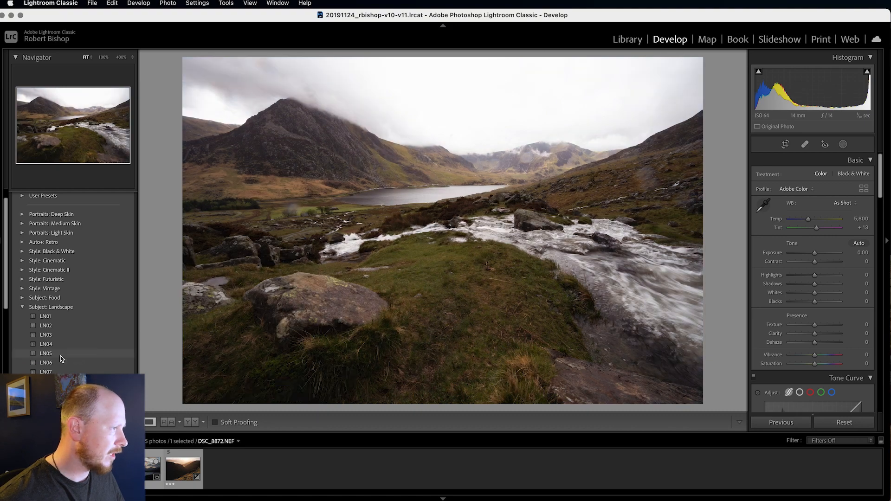
click(61, 354)
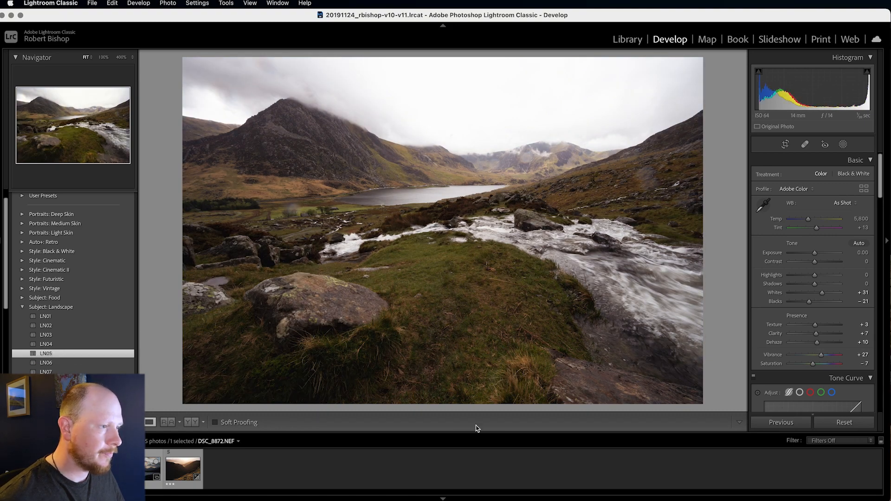
key(backslash)
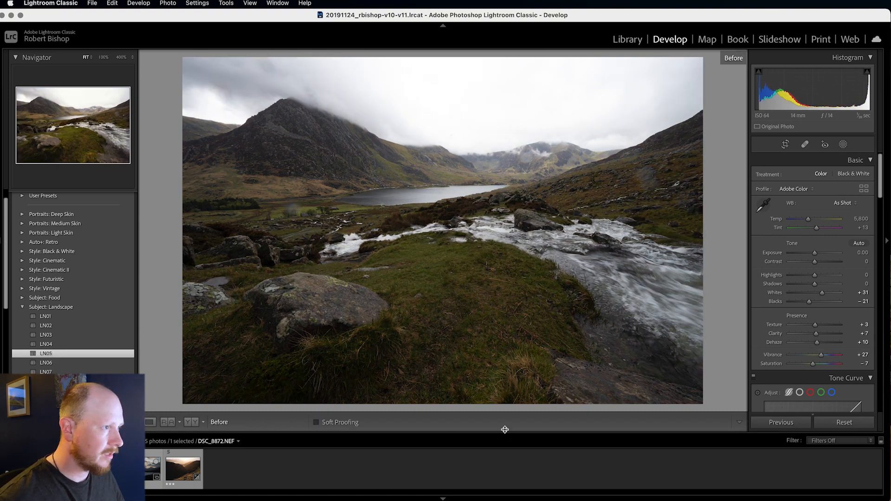
key(backslash)
key(backslash)
key(backslash)
key(backslash)
key(backslash)
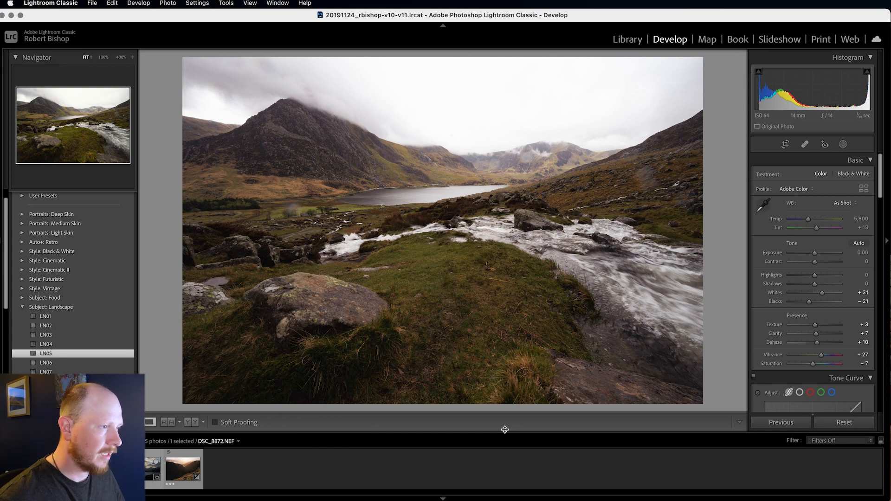
key(backslash)
key(backslash)
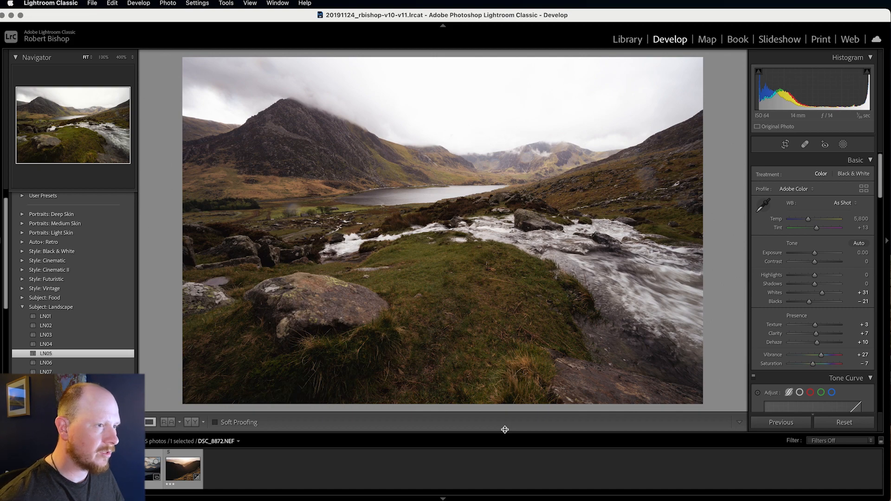
Mask the sky with Select Sky and set its Exposure to -2.04 and Highlights to -6
click(842, 144)
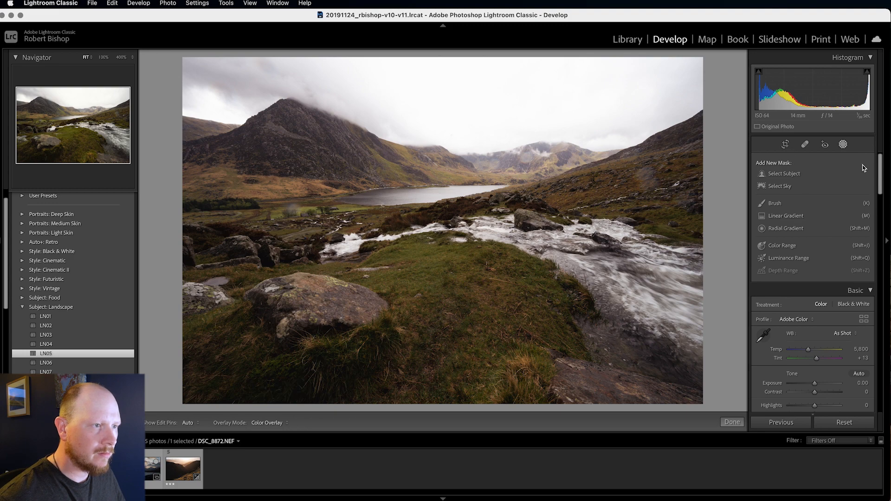
click(782, 187)
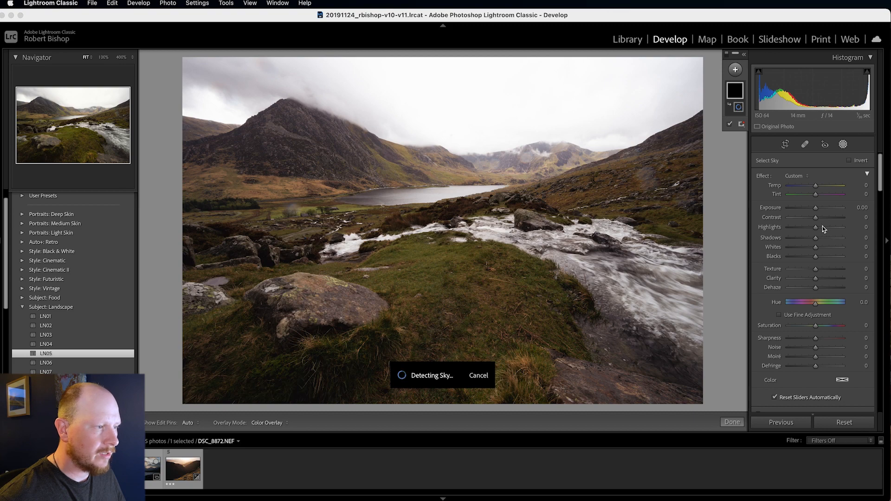
drag(815, 208, 816, 229)
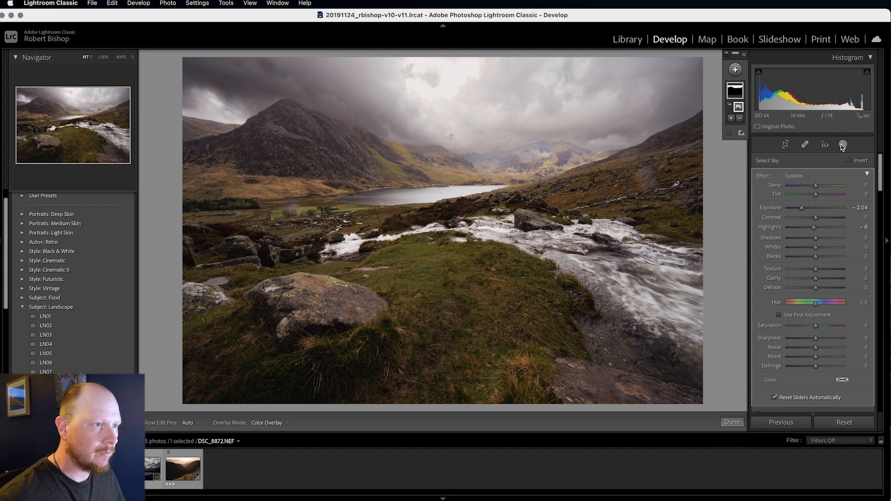
Add a linear gradient mask rising over the foreground and set its Clarity to 21 and Shadows to 15
click(841, 145)
click(841, 145)
click(732, 68)
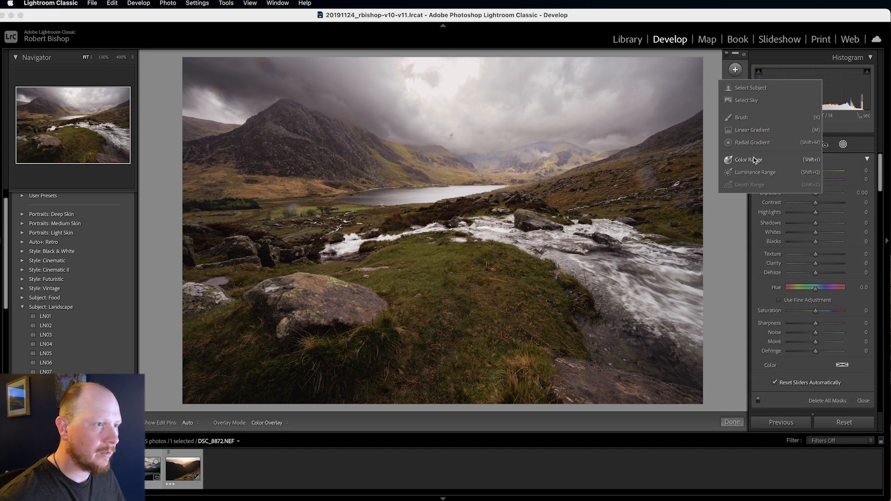
click(756, 131)
drag(439, 344, 421, 112)
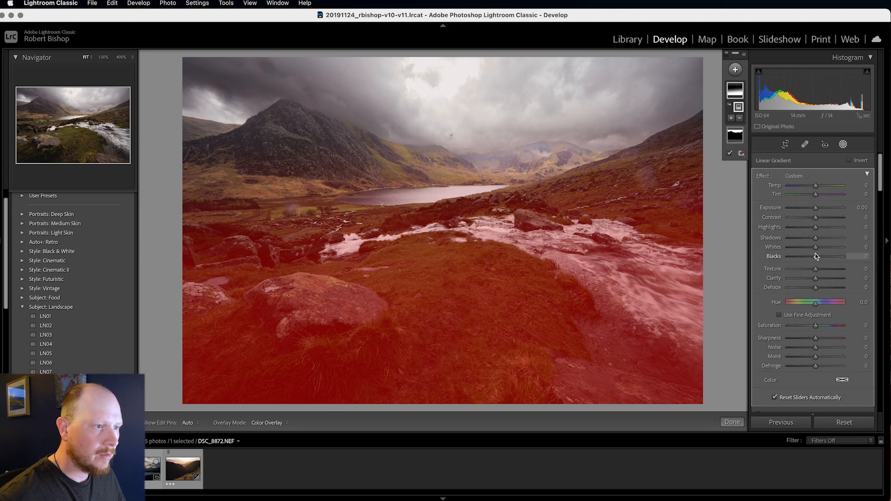
drag(816, 278, 817, 275)
drag(815, 237, 819, 239)
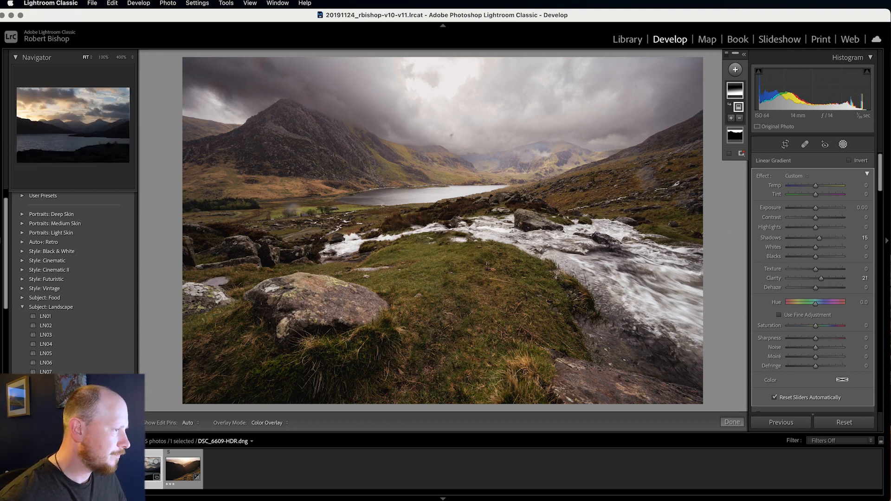
Apply the LN05 preset to the lake sunset photo DSC_6609-HDR.dng and compare it before and after
key(Delete)
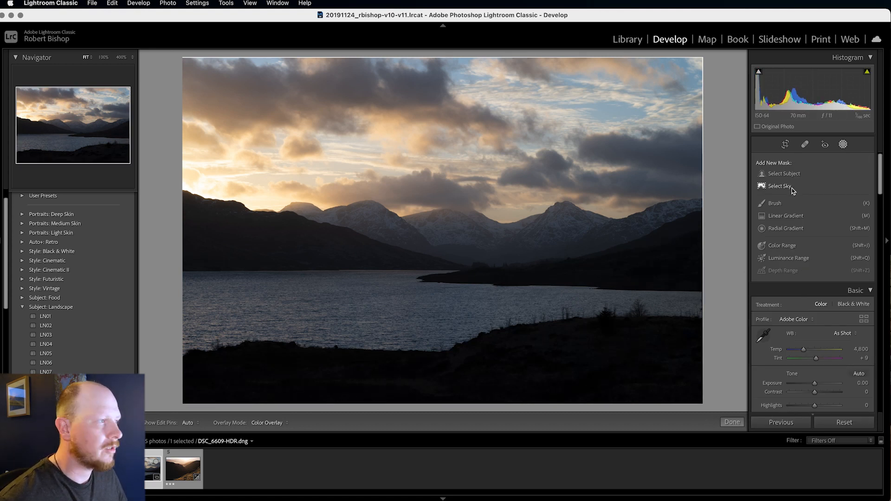
click(50, 356)
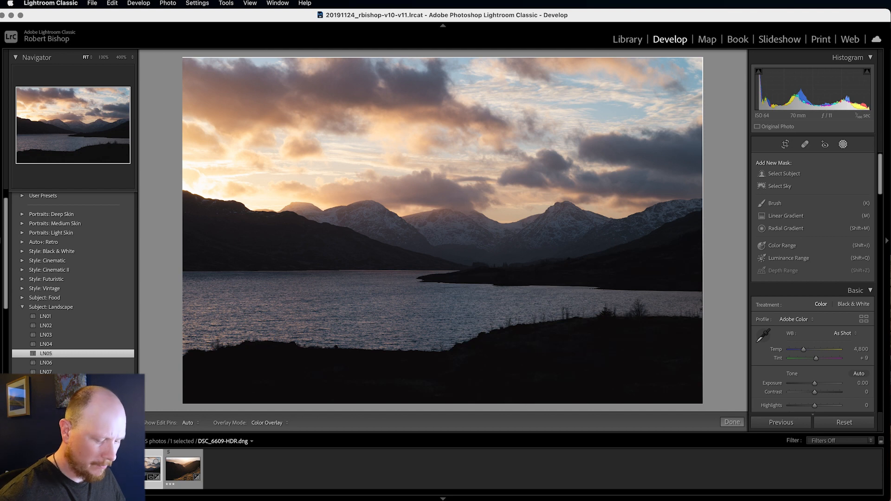
key(backslash)
key(backslash)
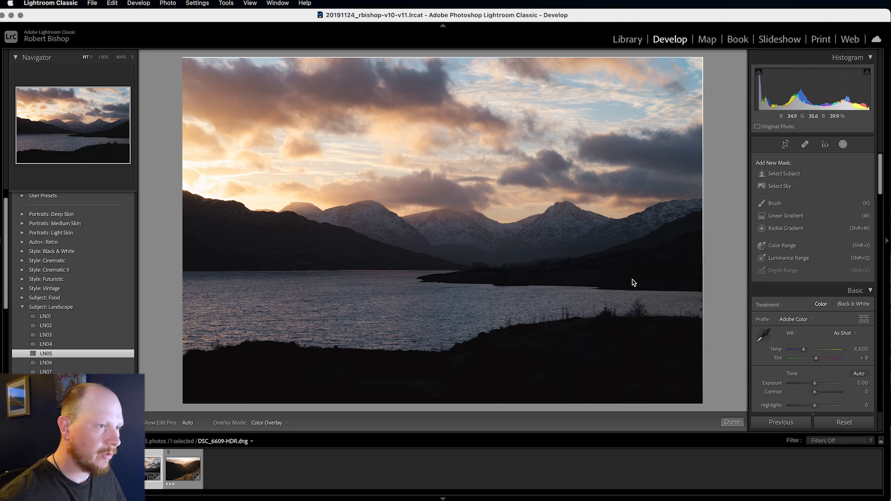
Add a linear gradient mask rising over the foreground and lake, and raise its Shadows to 77
click(784, 216)
drag(440, 359, 423, 168)
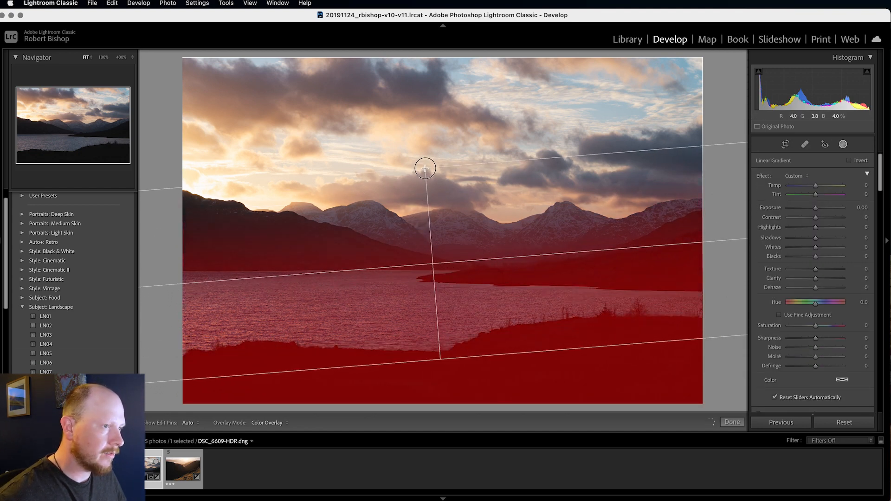
drag(818, 239, 836, 239)
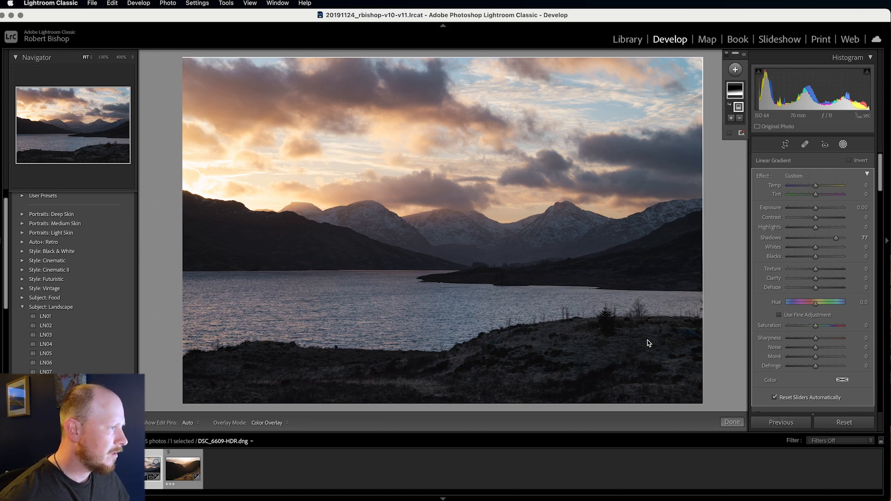
Try the landscape presets LN01 through LN07 in turn on the lake sunset photo
click(59, 317)
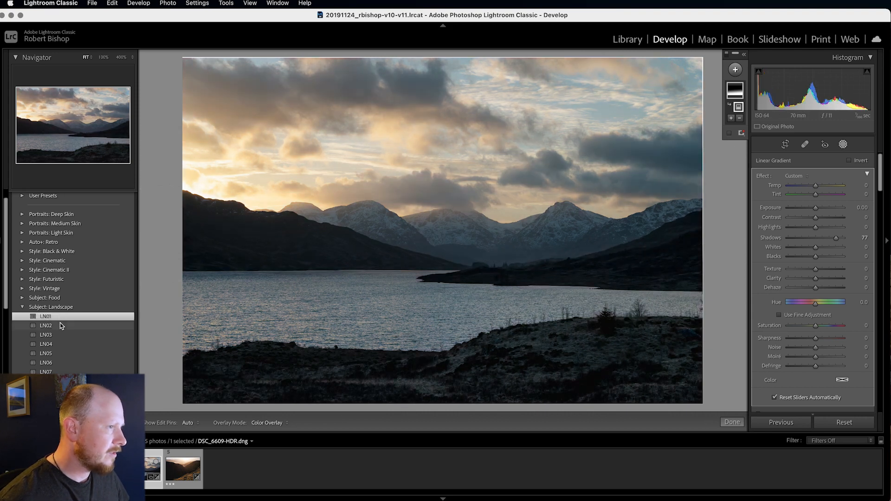
click(59, 325)
click(59, 334)
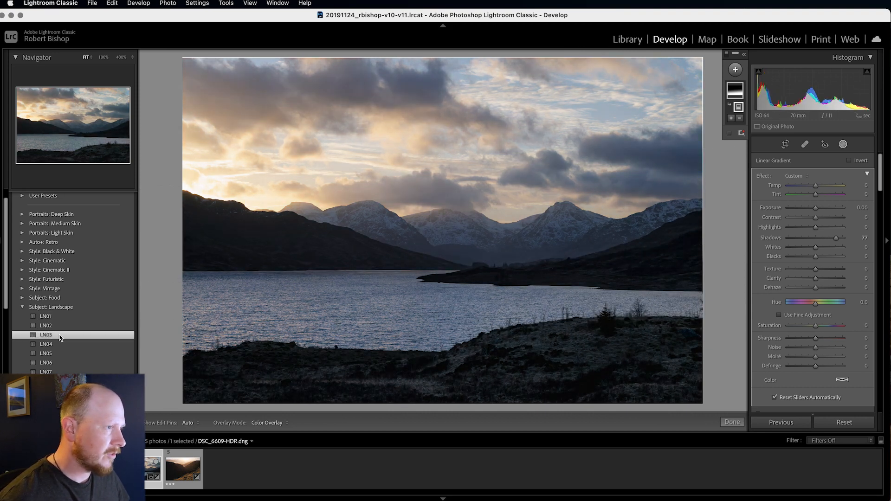
click(64, 344)
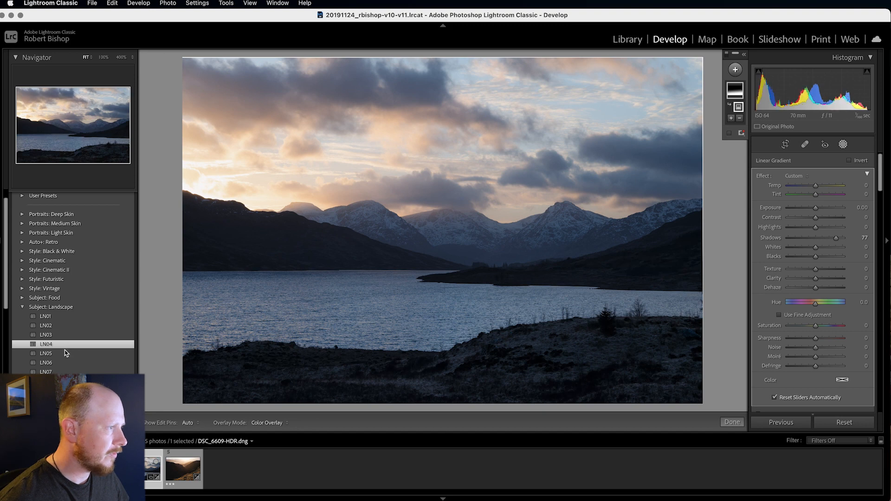
click(66, 354)
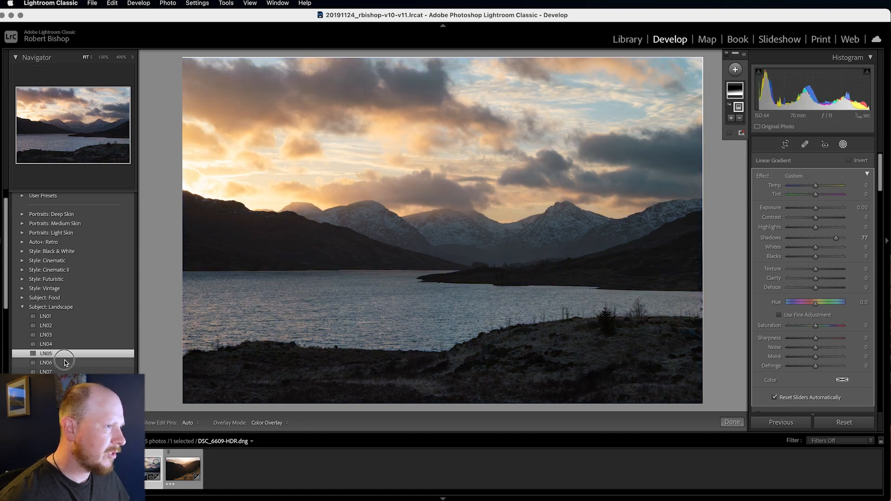
click(66, 362)
click(67, 371)
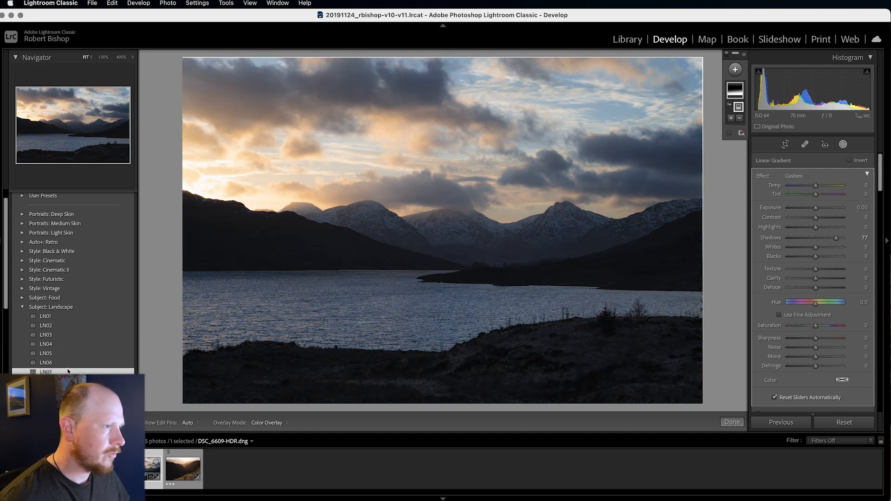
Reset all edits on DSC_6609-HDR.dng and apply automatic tone adjustments to it
click(844, 423)
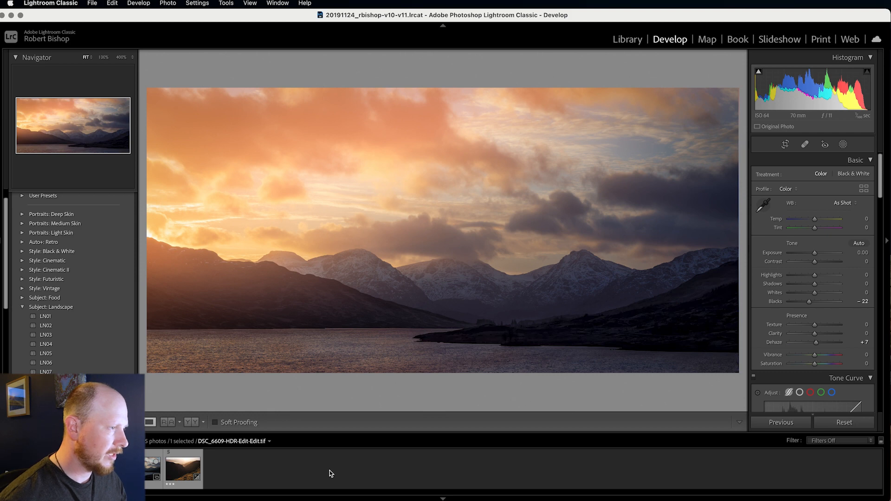
click(140, 471)
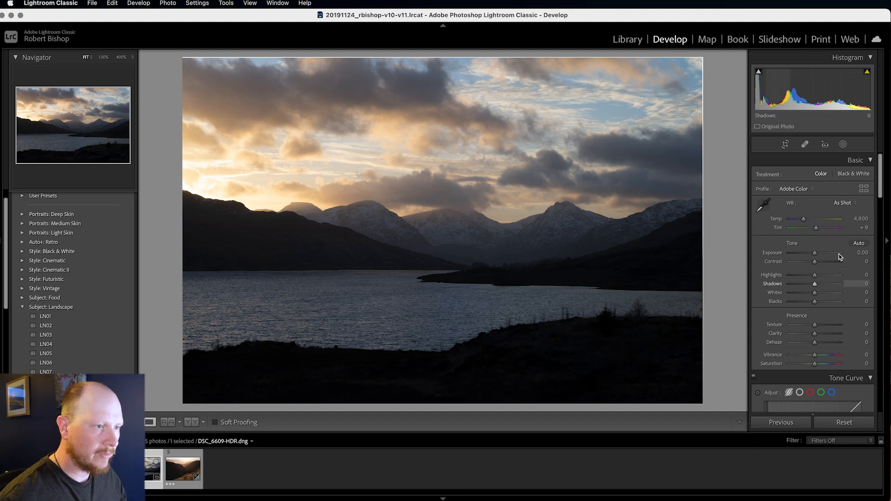
scroll(856, 246, down, 1)
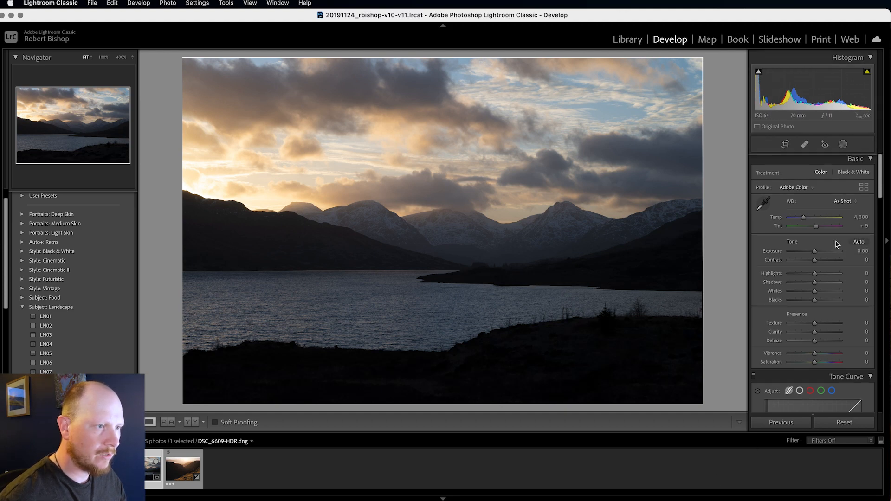
scroll(858, 242, up, 1)
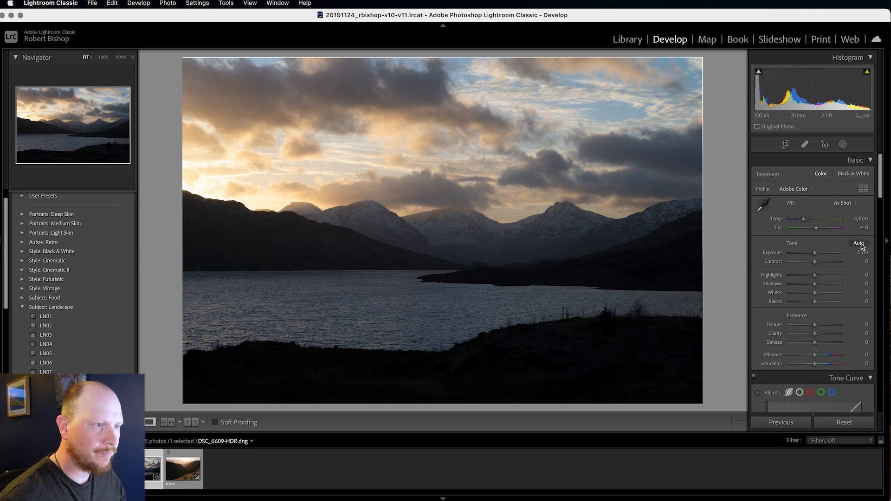
click(859, 243)
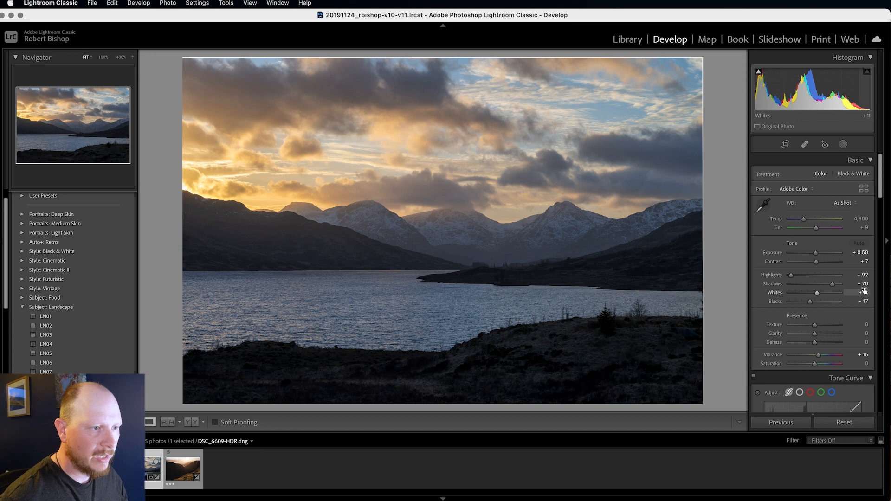
Fine-tune the photo's Exposure to +0.51
drag(816, 254, 817, 256)
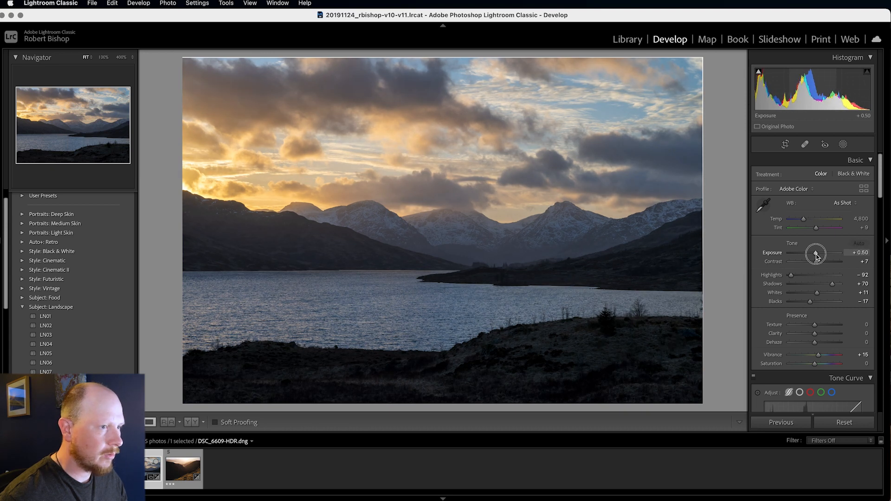
click(862, 253)
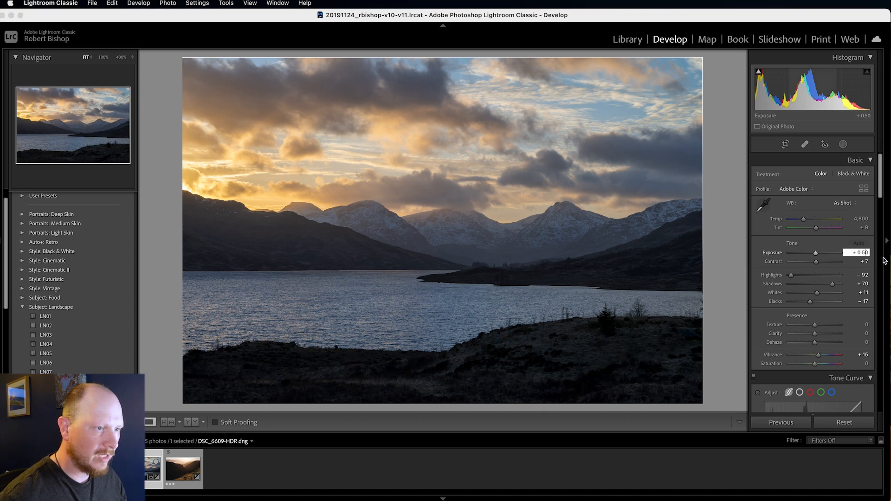
key(BackSpace)
text(1)
key(Return)
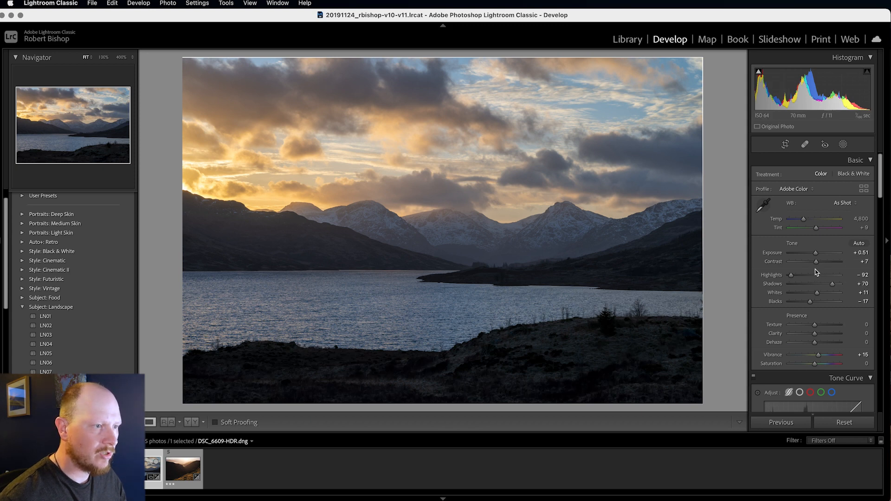
Set the photo's Highlights to -96, Shadows to +69 and Blacks to -21
drag(791, 275, 792, 278)
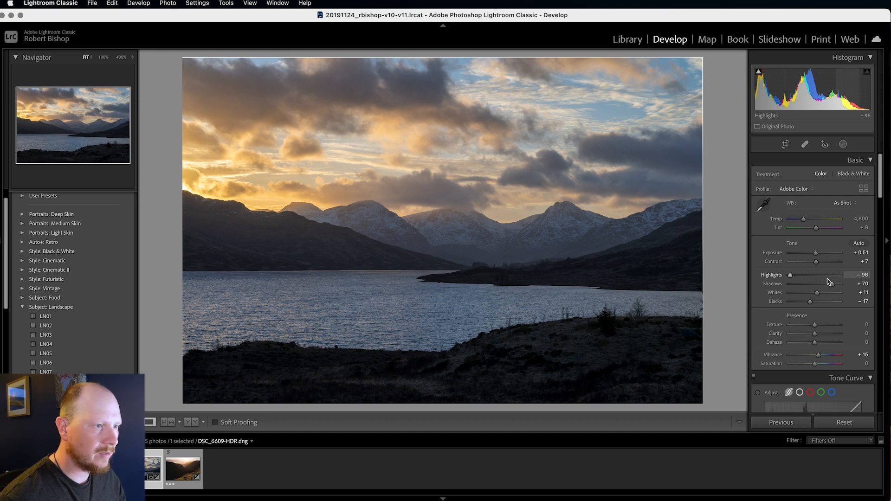
drag(832, 284, 833, 287)
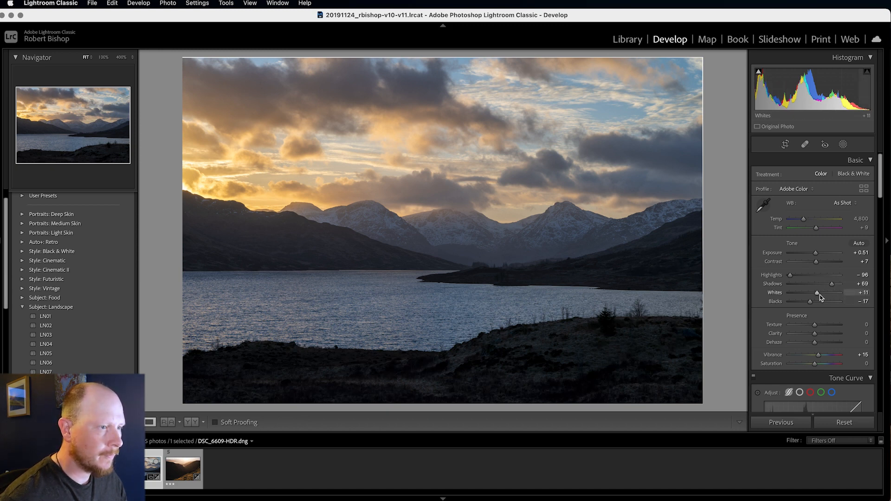
click(818, 296)
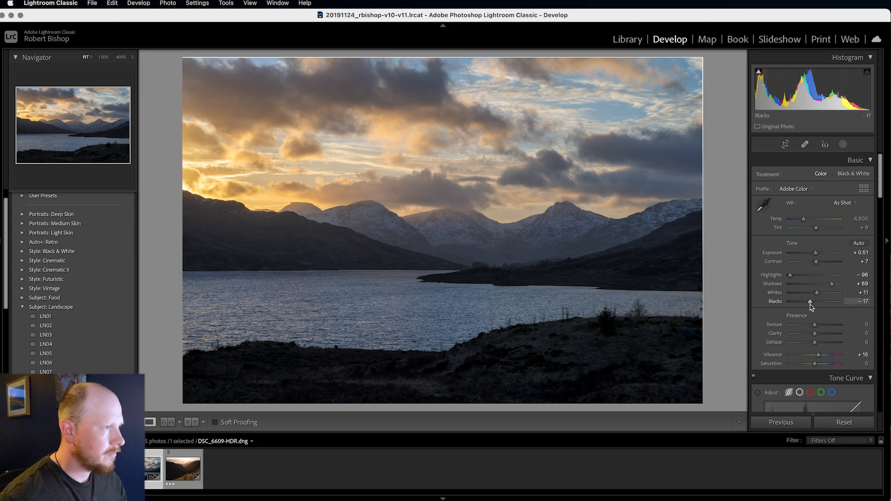
drag(812, 303, 811, 305)
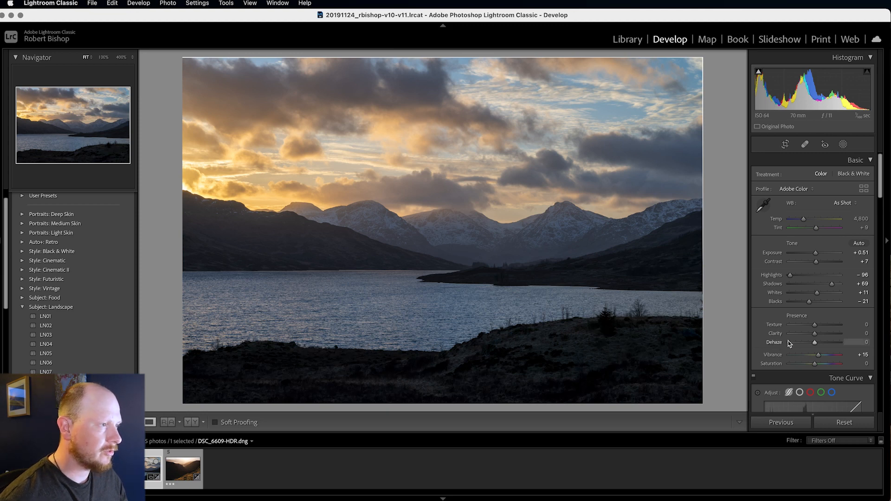
Warm the photo's white balance by setting the colour temperature to 5,706
scroll(805, 334, down, 1)
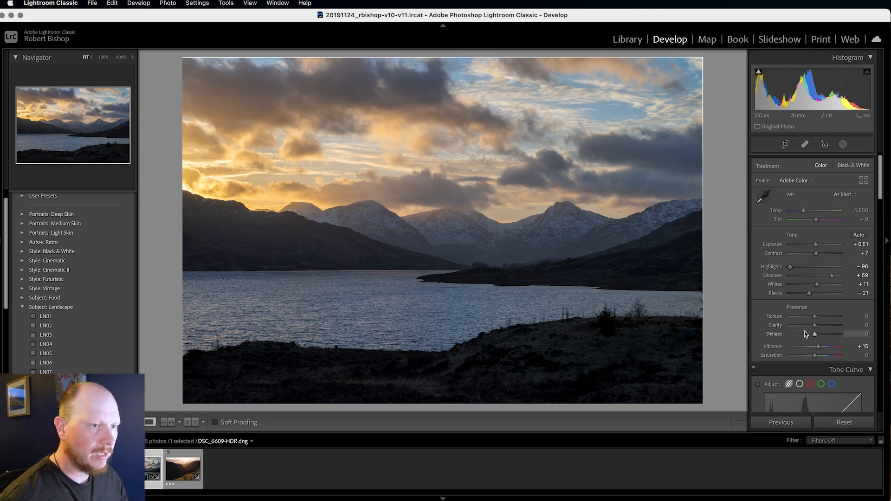
scroll(804, 334, down, 3)
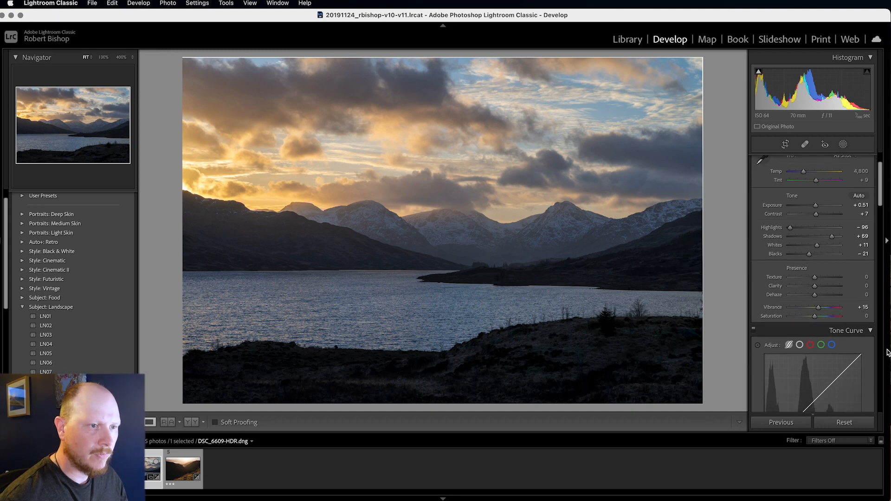
scroll(835, 302, up, 3)
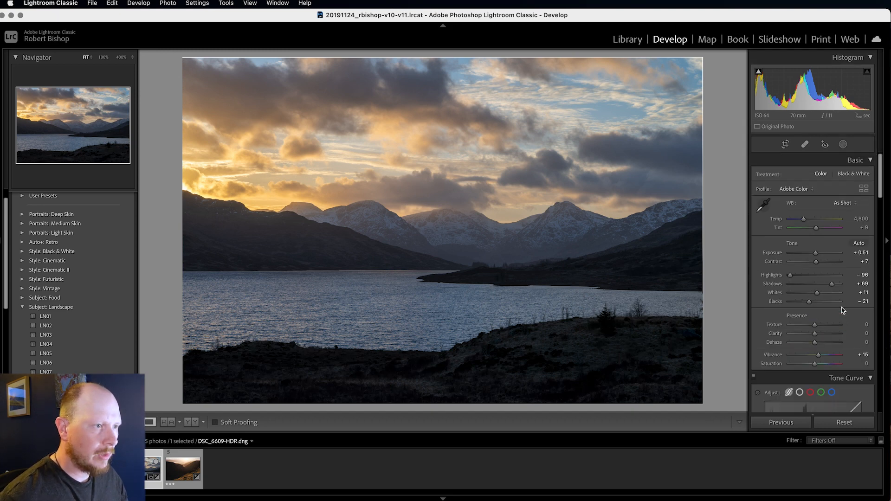
drag(804, 222, 808, 222)
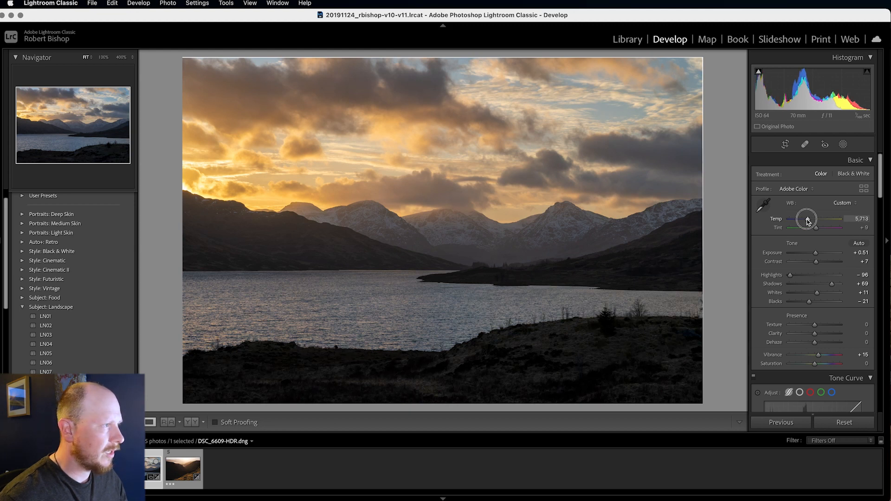
drag(807, 222, 807, 222)
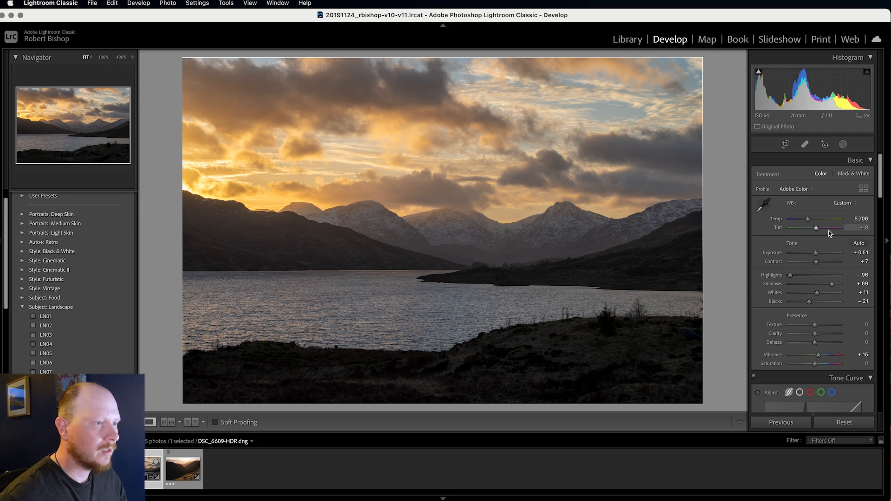
Reduce the photo's Vibrance to +12 and Saturation to -2
scroll(830, 304, down, 3)
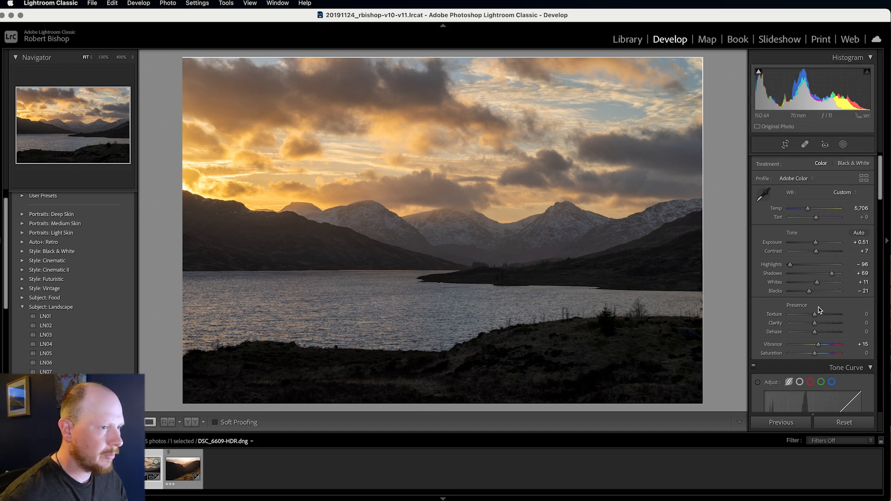
scroll(846, 314, down, 1)
drag(817, 319, 815, 332)
scroll(817, 323, up, 1)
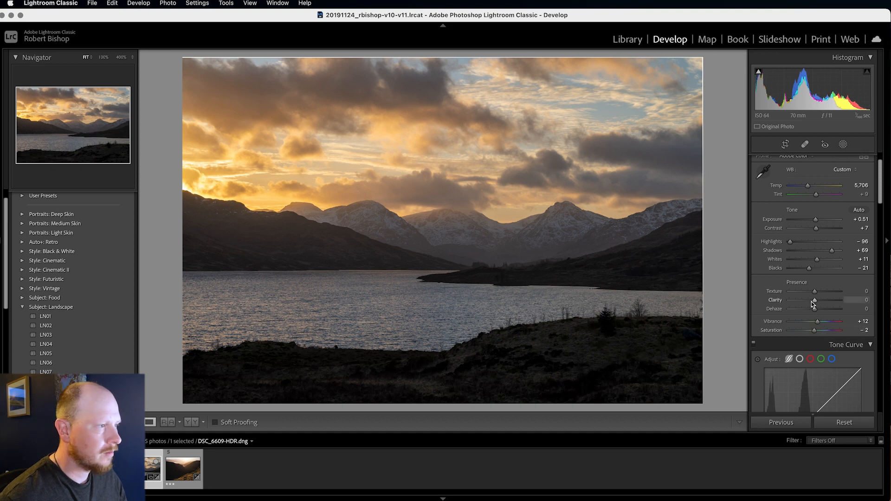
Show all HSL adjustments together and set the Hue of Orange to -10, Yellow to -3 and Blue to +10
scroll(835, 304, down, 5)
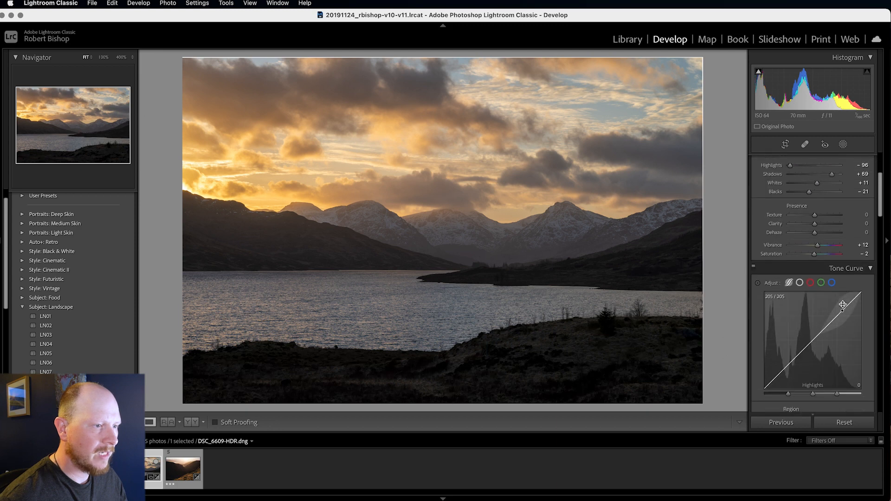
scroll(843, 304, down, 5)
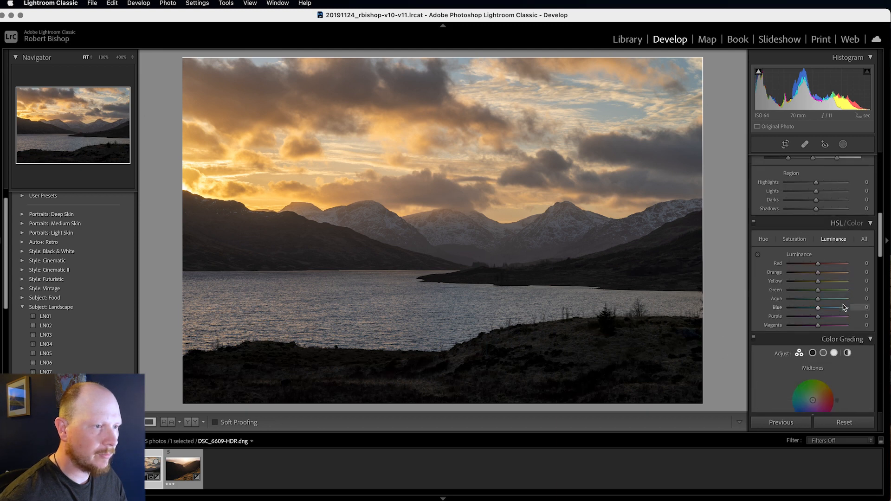
scroll(851, 256, down, 1)
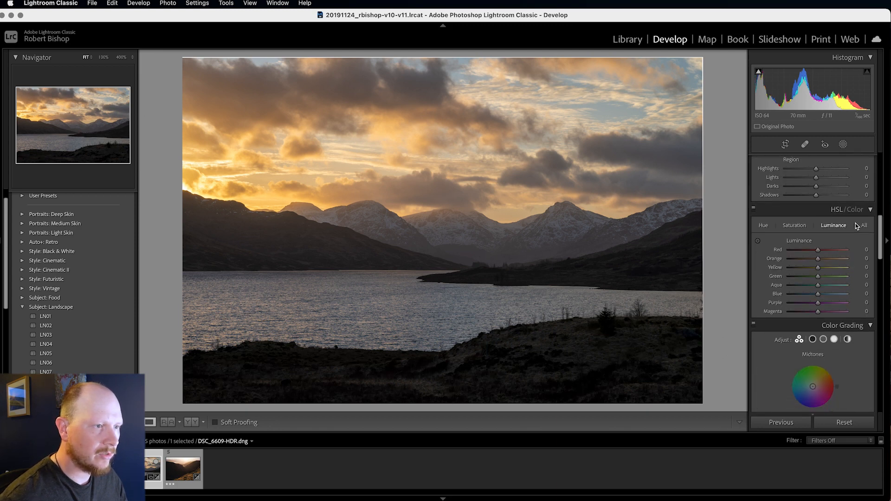
click(864, 226)
scroll(804, 248, down, 2)
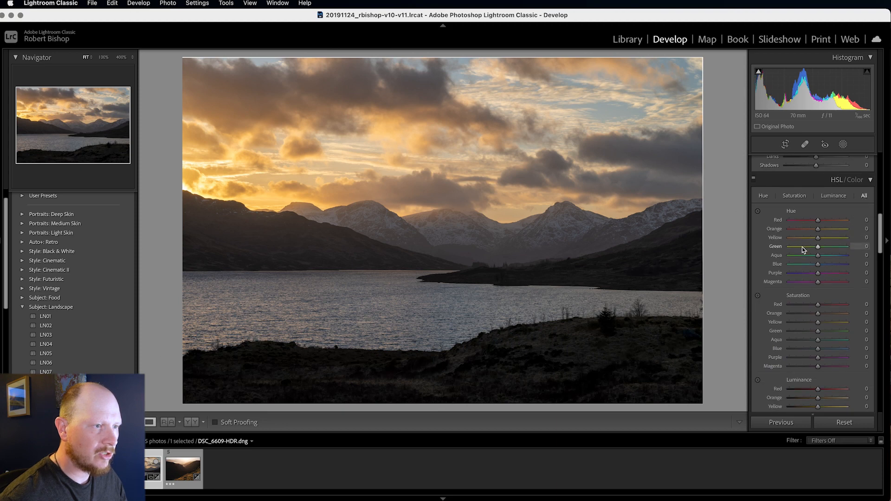
scroll(803, 250, down, 1)
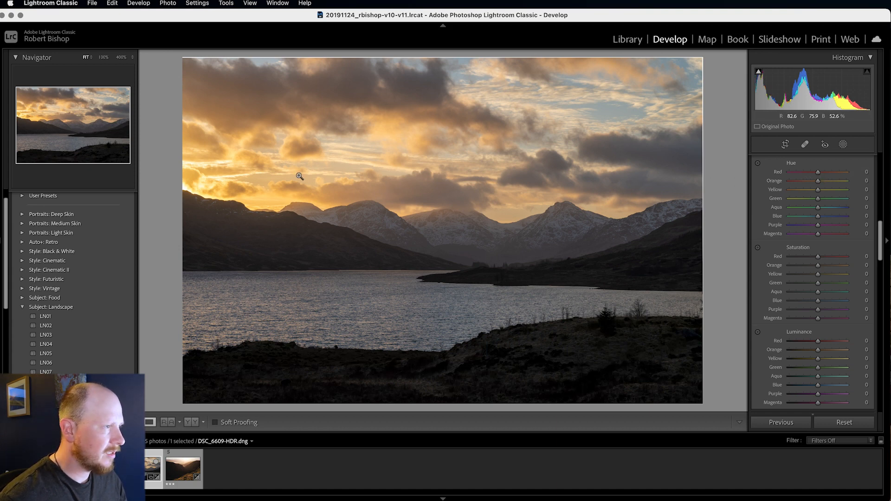
drag(817, 182, 818, 184)
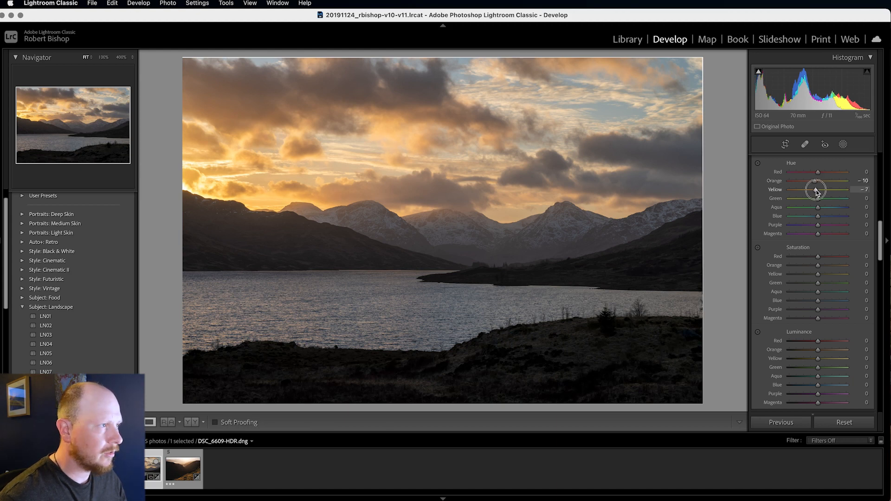
mouse_move(817, 191)
mouse_down()
mouse_move(788, 191)
mouse_move(856, 190)
mouse_move(818, 192)
mouse_up()
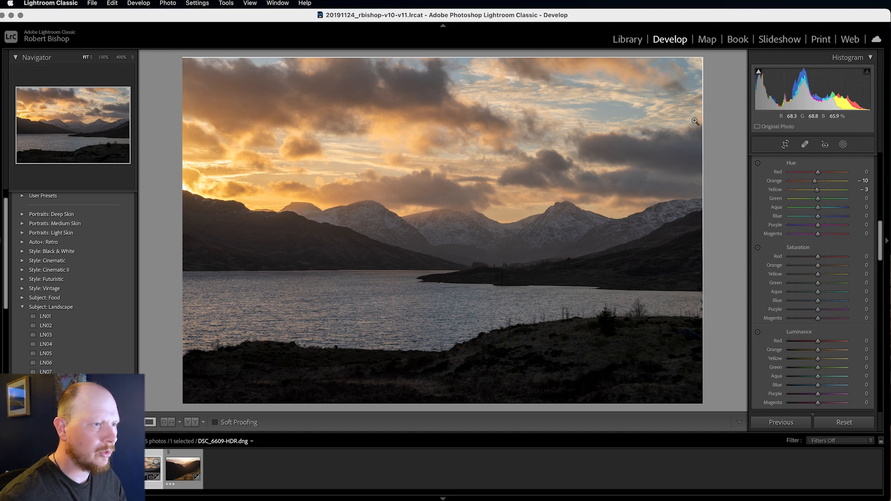
click(818, 218)
drag(819, 219, 821, 219)
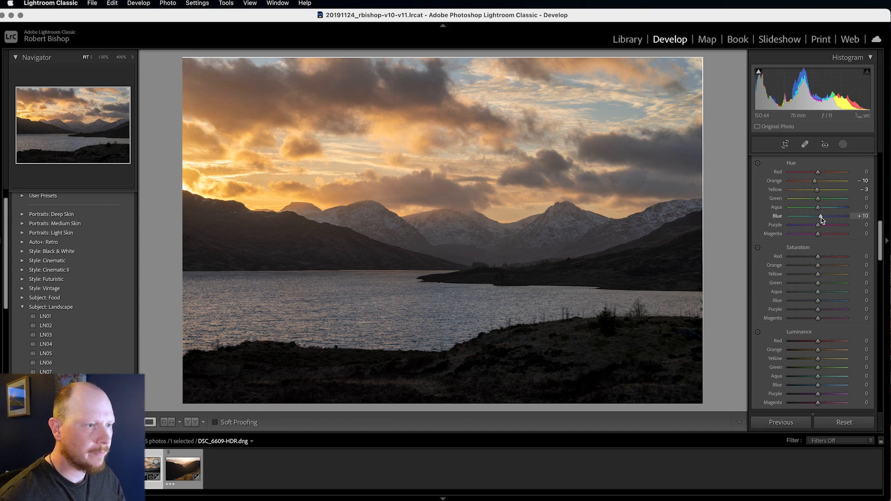
Set the HSL Saturation of Orange to -5 and Yellow to -13
click(818, 268)
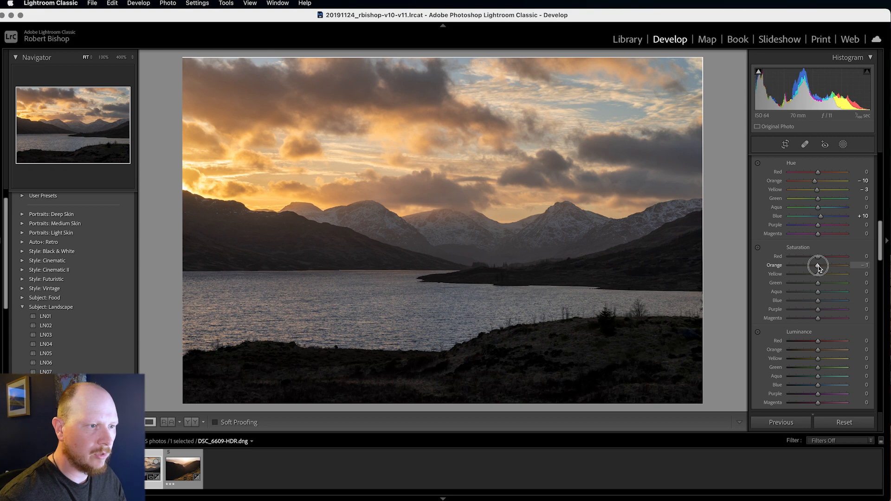
drag(819, 268, 818, 268)
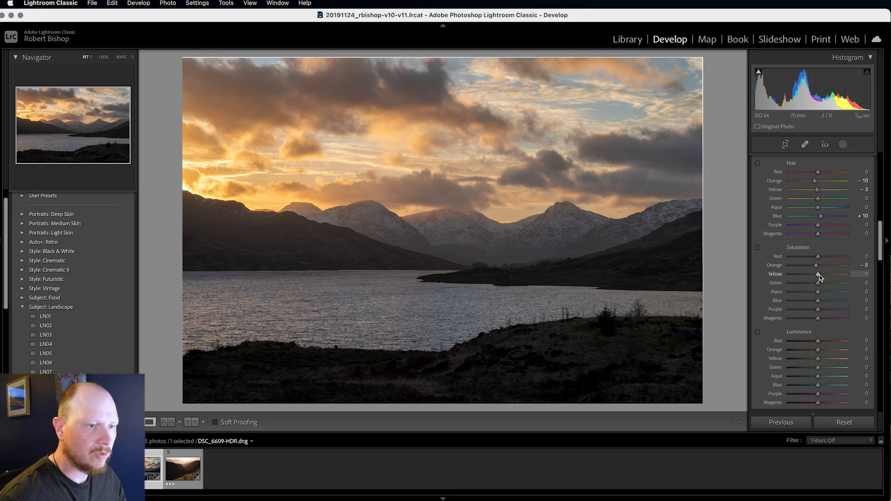
drag(819, 275, 816, 277)
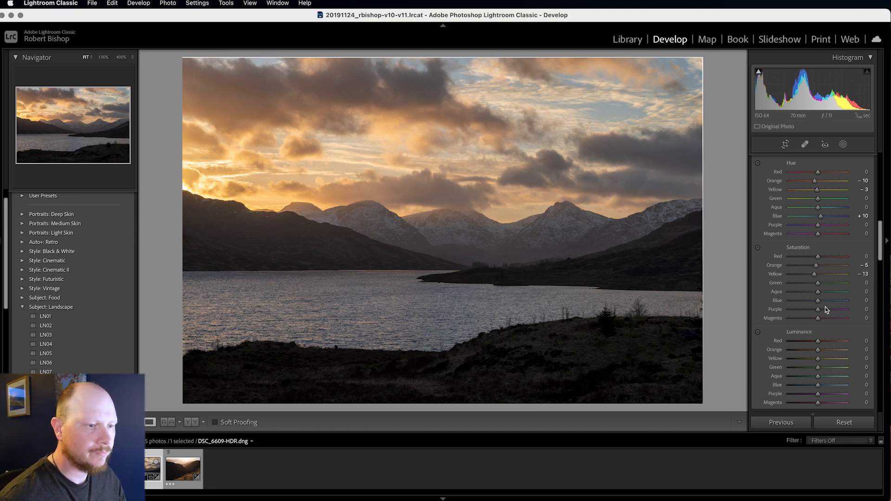
Set the HSL Luminance of Orange to -3, Yellow to -7 and Blue to -9
scroll(830, 325, down, 2)
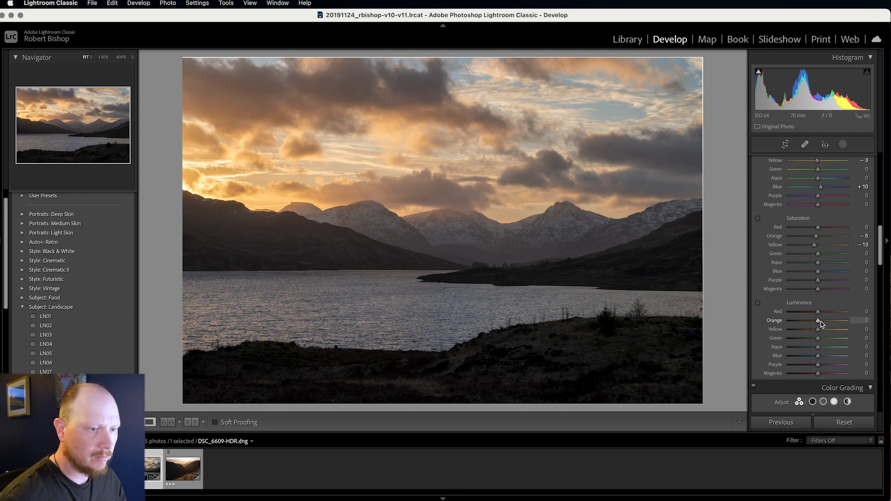
drag(817, 324, 817, 323)
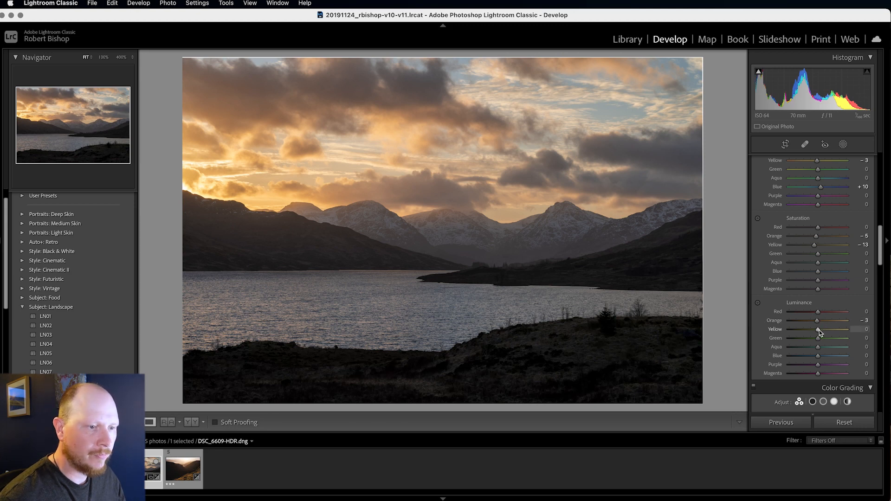
drag(818, 330, 815, 360)
click(816, 357)
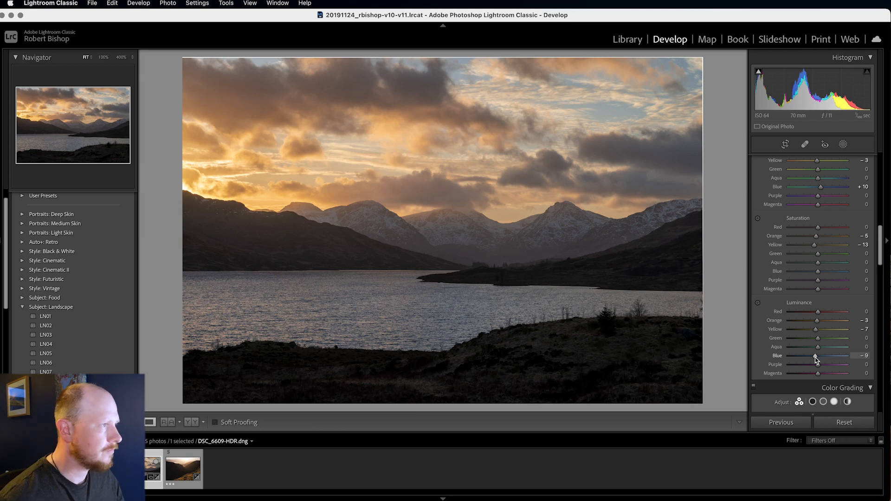
scroll(816, 359, down, 5)
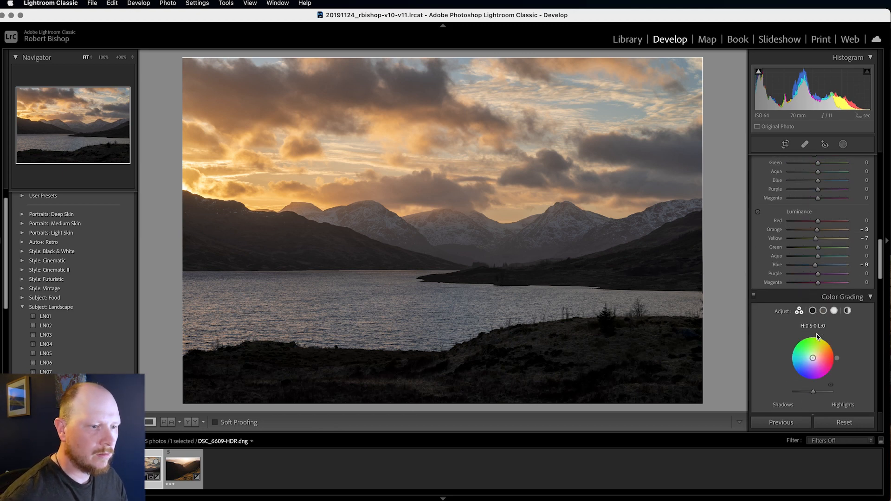
scroll(818, 337, down, 1)
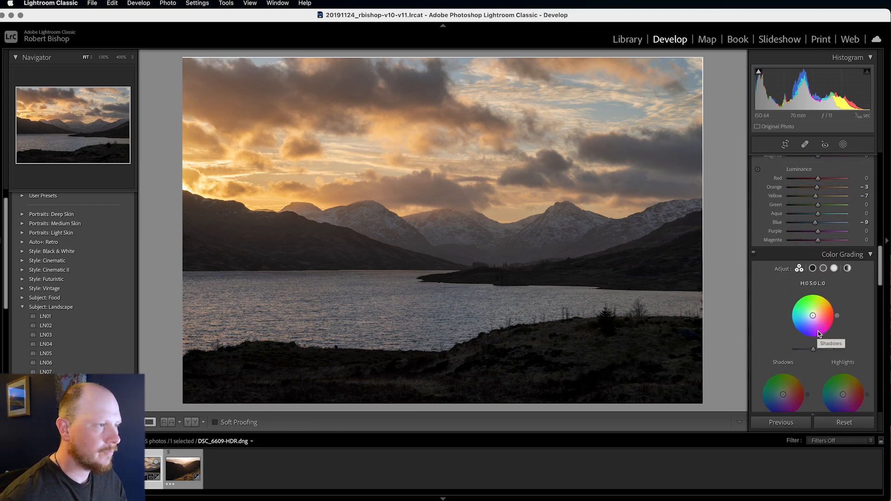
scroll(817, 330, down, 5)
scroll(818, 333, down, 12)
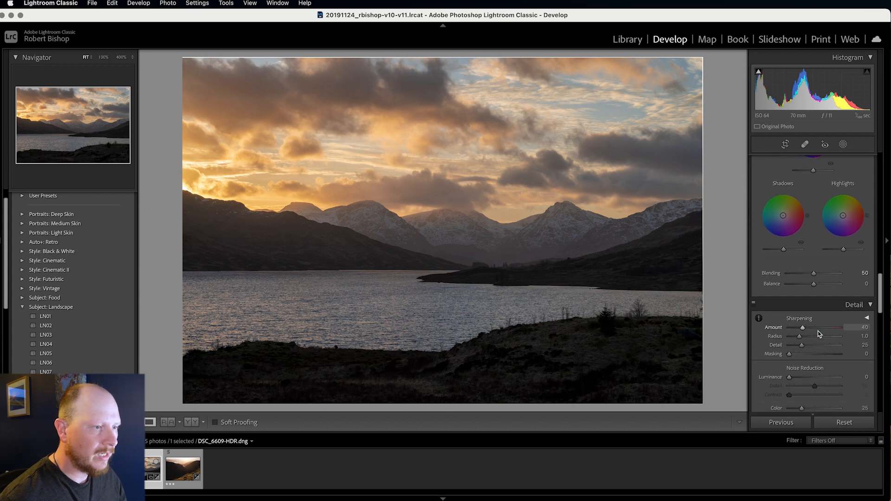
scroll(819, 334, up, 13)
scroll(819, 334, up, 10)
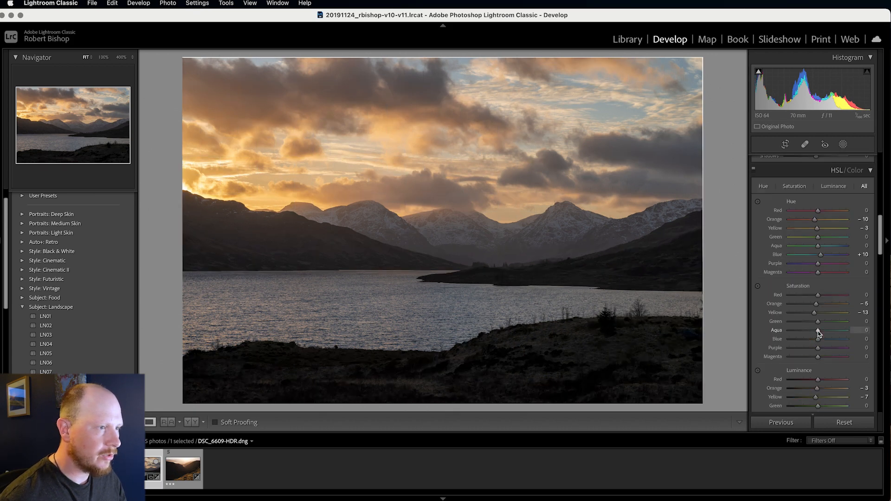
scroll(817, 333, down, 1)
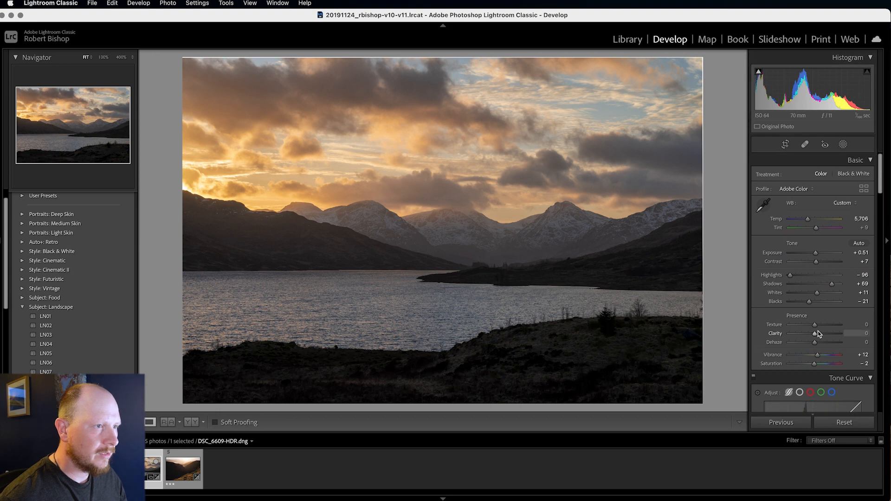
Add a Select Sky mask and soften the sky with Texture -11, Clarity -28 and Dehaze 1, closing the masking tools when done
click(843, 145)
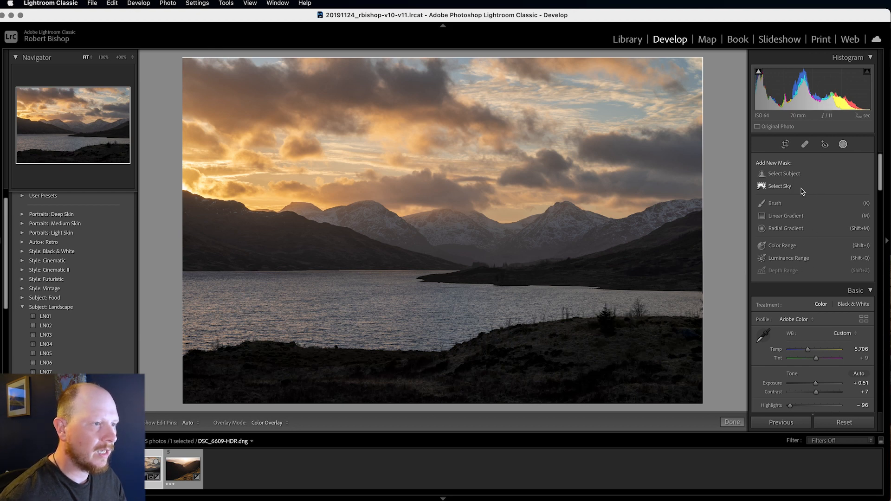
click(781, 186)
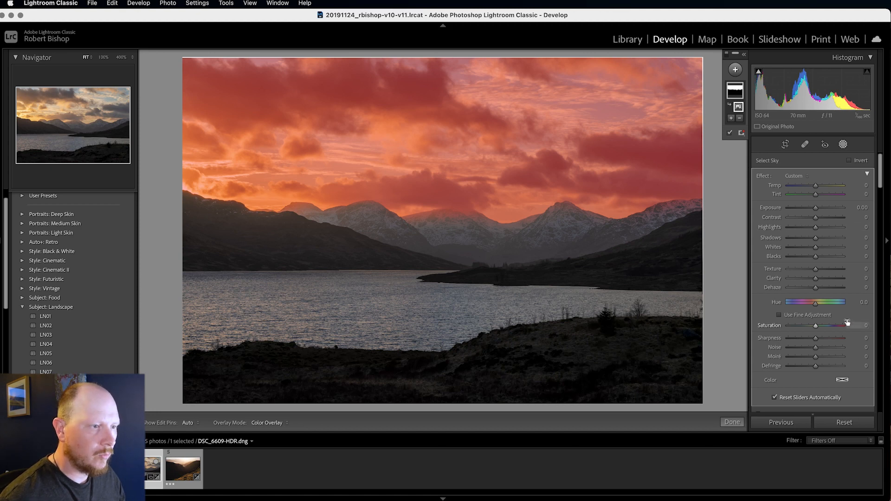
mouse_move(816, 278)
mouse_down()
mouse_move(807, 281)
mouse_move(814, 273)
mouse_up()
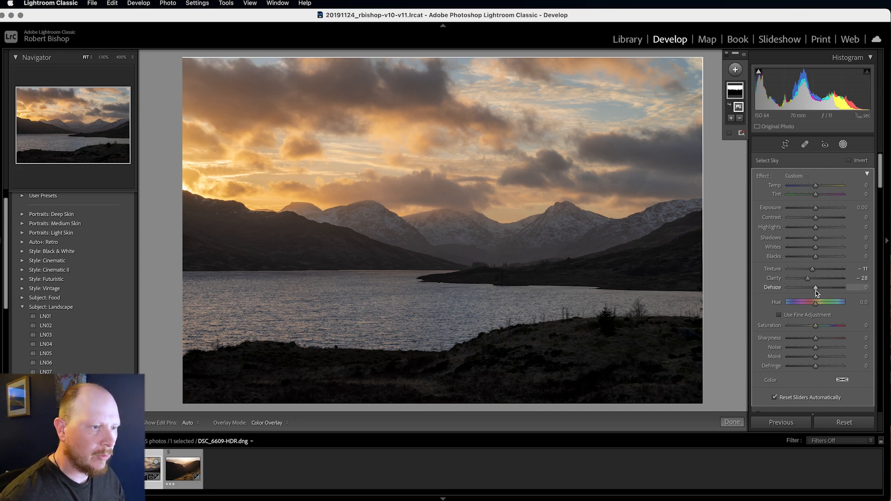
drag(816, 291, 816, 288)
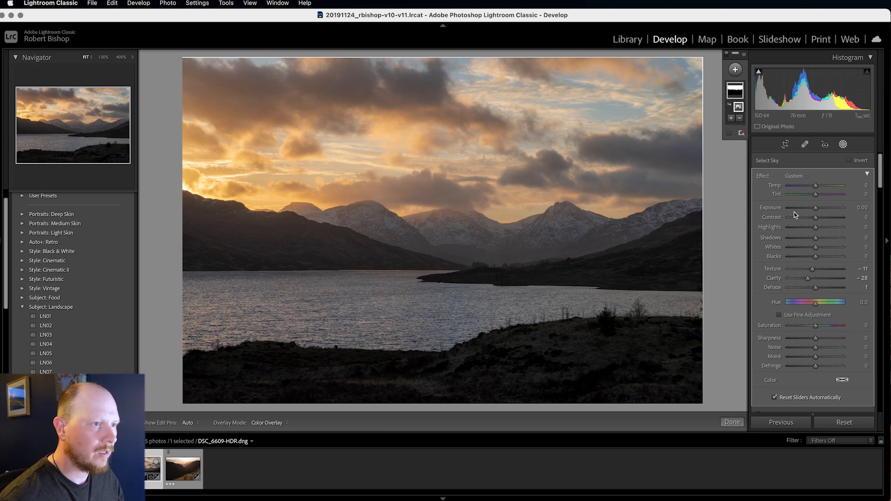
scroll(863, 373, down, 2)
click(863, 372)
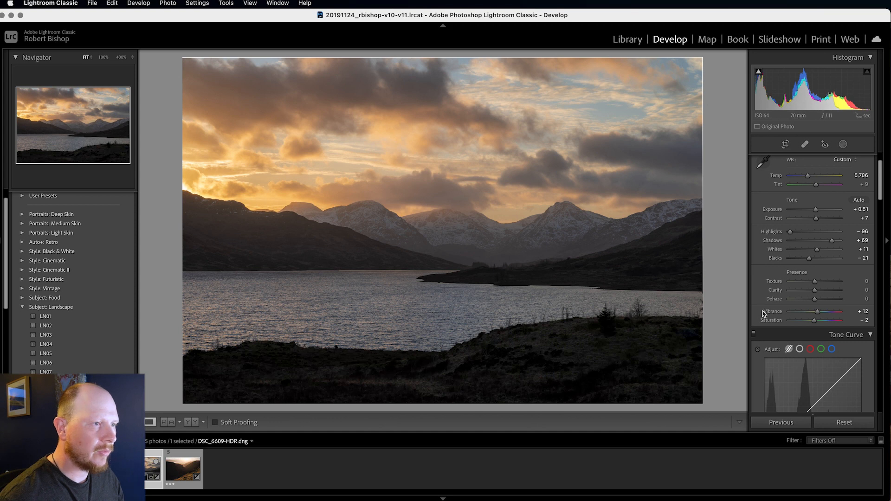
Add a linear gradient mask covering the foreground, lake and mountains, fading out upwards into the sky
click(843, 145)
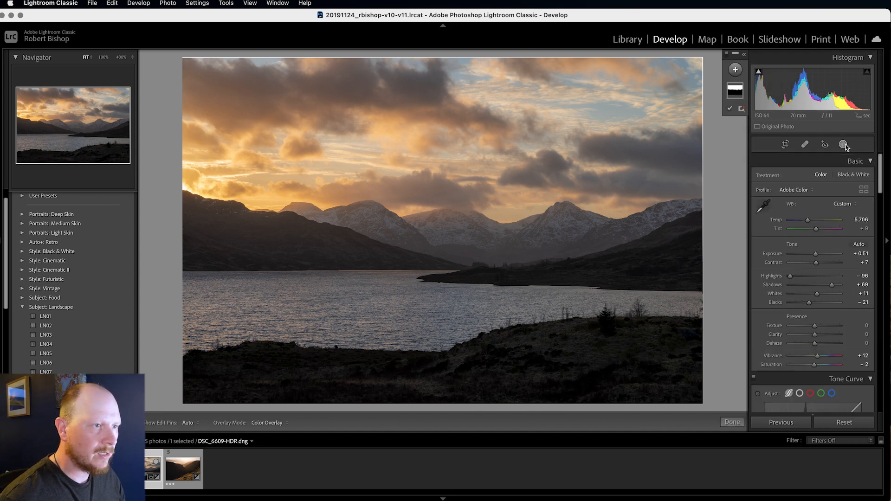
click(735, 69)
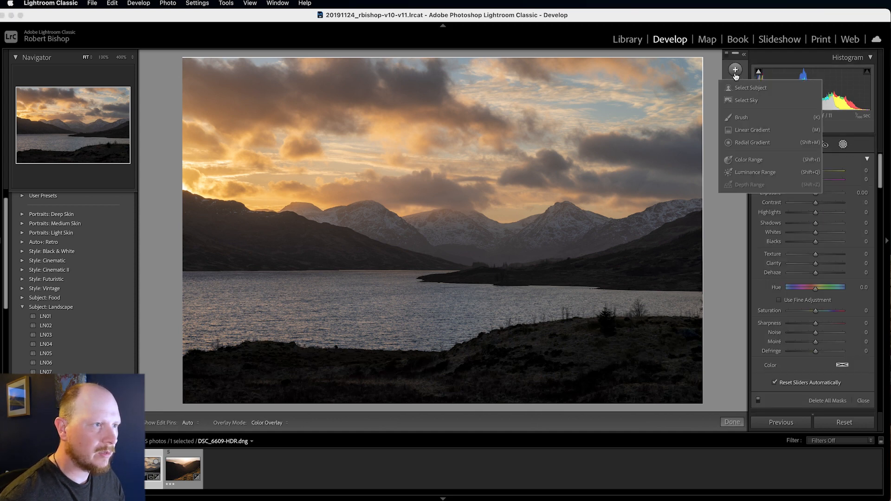
click(752, 130)
drag(457, 326, 456, 186)
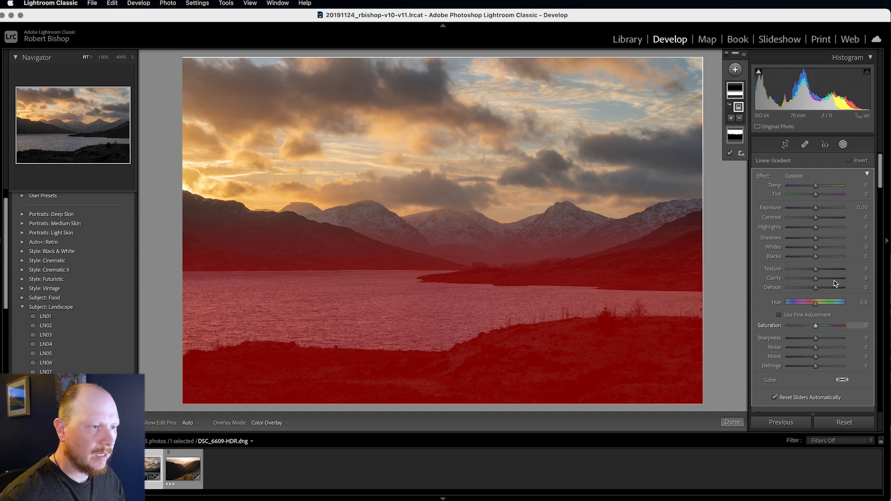
Set the linear gradient mask's Shadows to 18 and Exposure to -0.37
drag(817, 240, 822, 241)
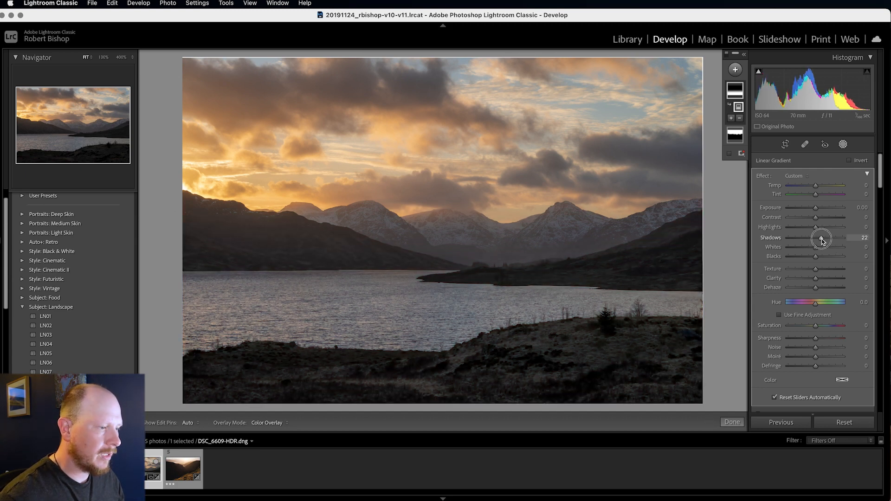
drag(822, 240, 820, 241)
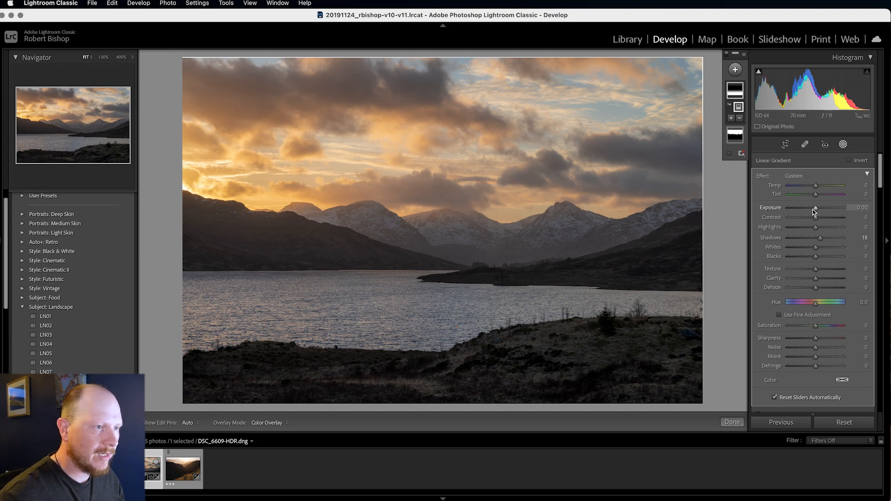
drag(816, 210, 814, 211)
drag(812, 211, 813, 211)
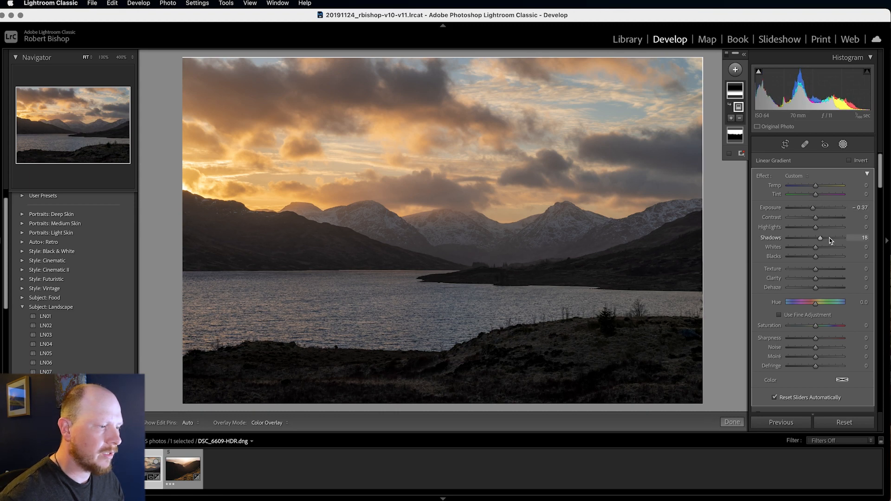
Set the linear gradient mask's Whites to -7 and Texture to 3, and raise its Clarity slightly
drag(815, 250, 814, 250)
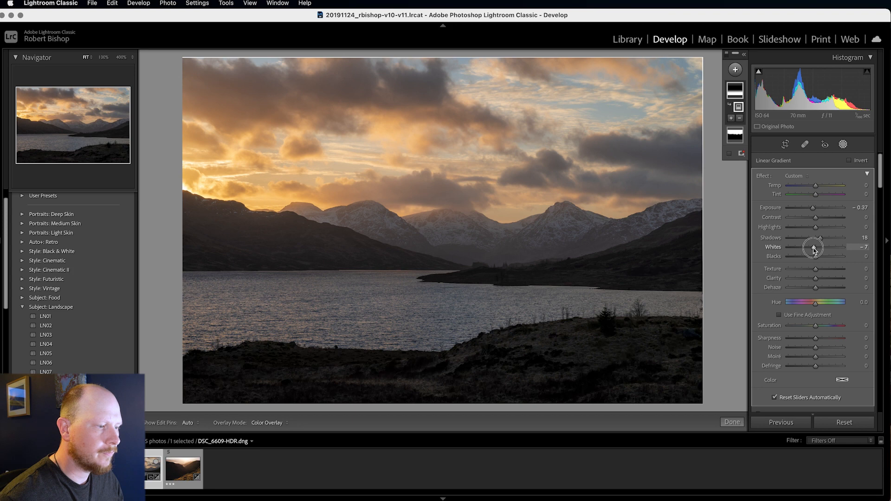
drag(813, 249, 813, 250)
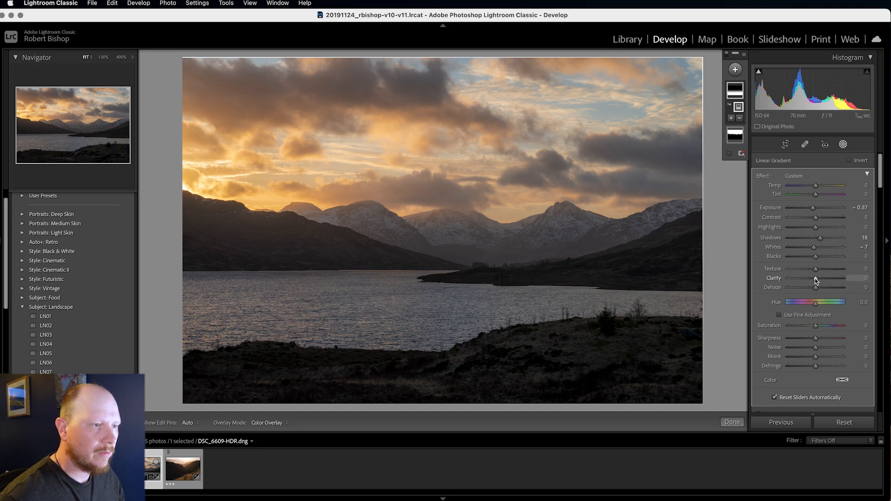
drag(816, 280, 818, 272)
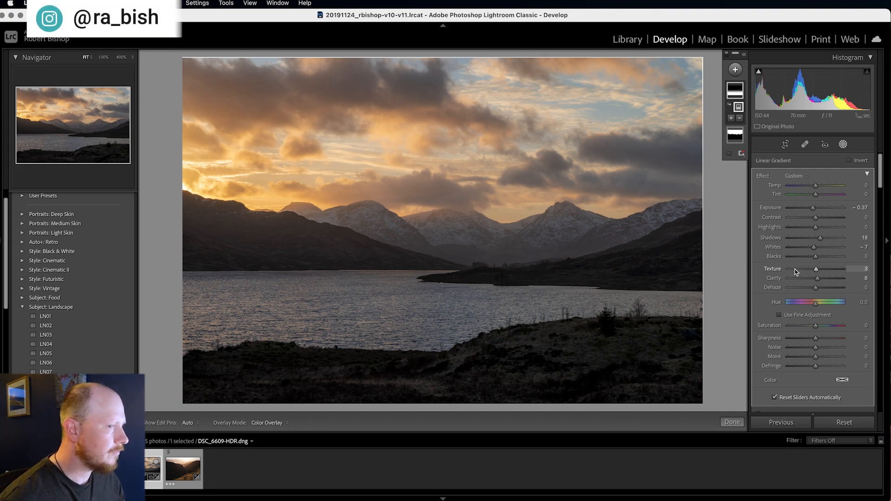
Switch to Photoshop with the lake photo open for editing and choose the Gradient Tool
key(m)
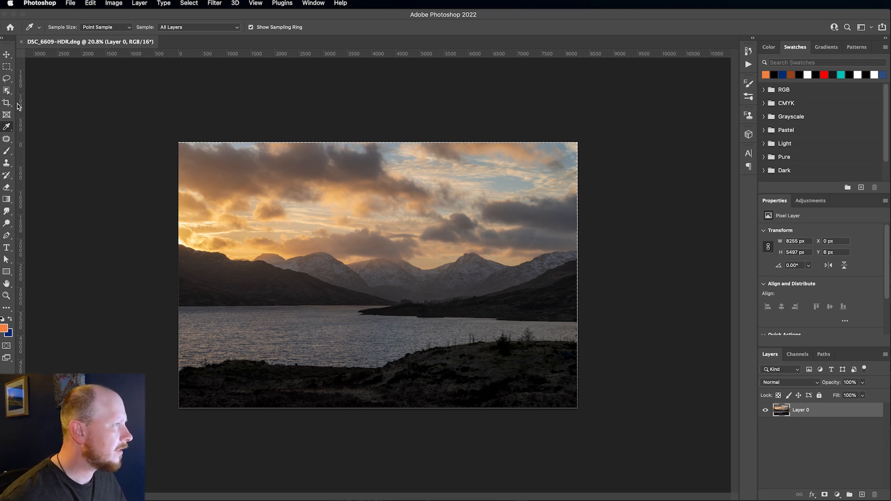
click(8, 200)
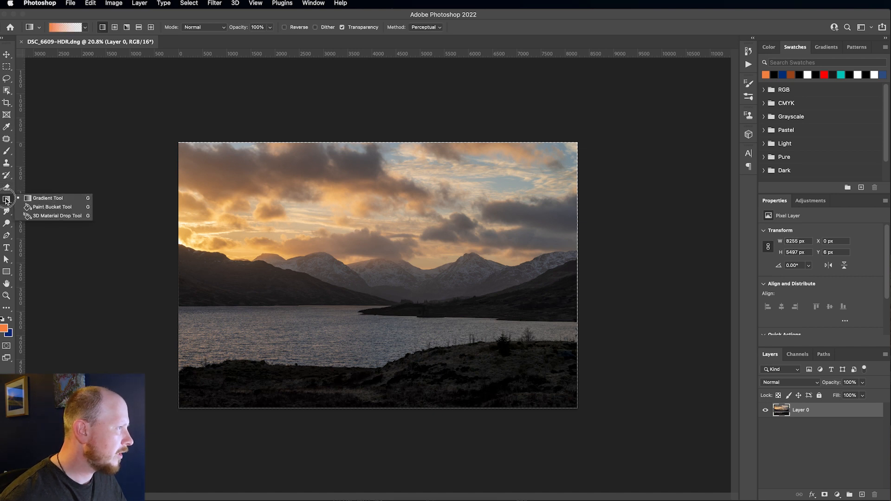
drag(6, 201, 45, 199)
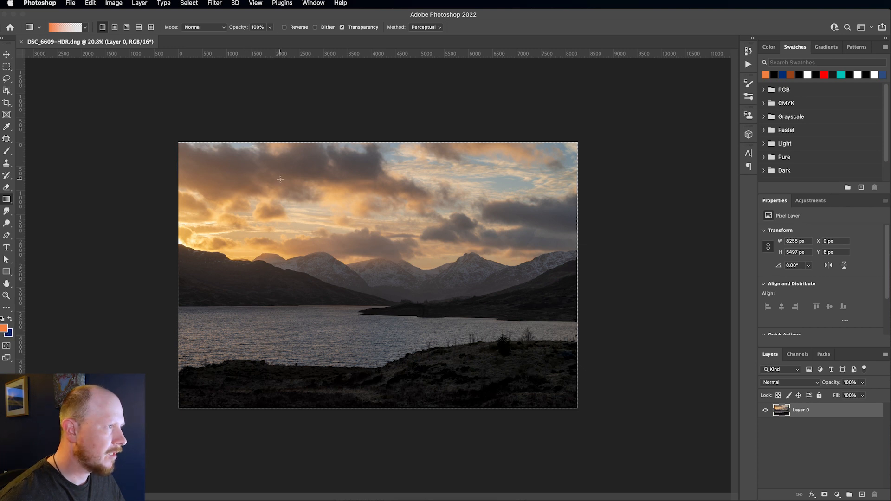
Add an empty layer above the photo and draw an orange-to-transparent gradient diagonally from the upper-left sky towards the photo's centre
key(super+shift+n)
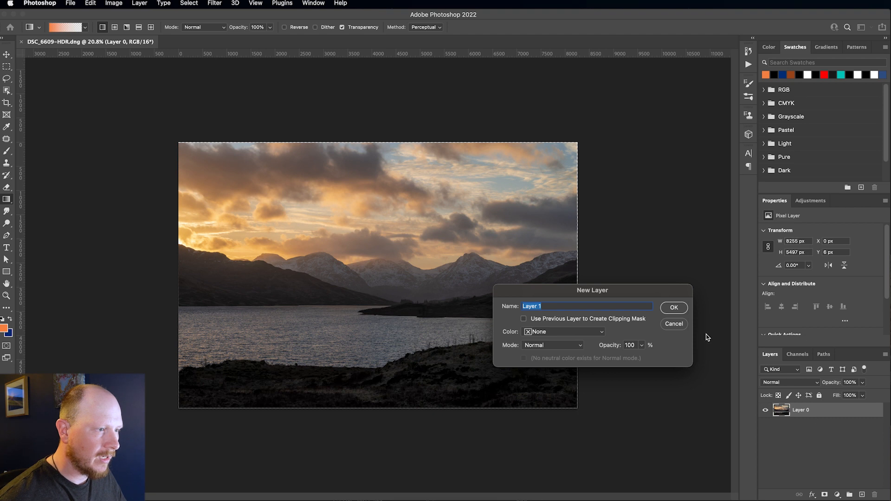
click(678, 325)
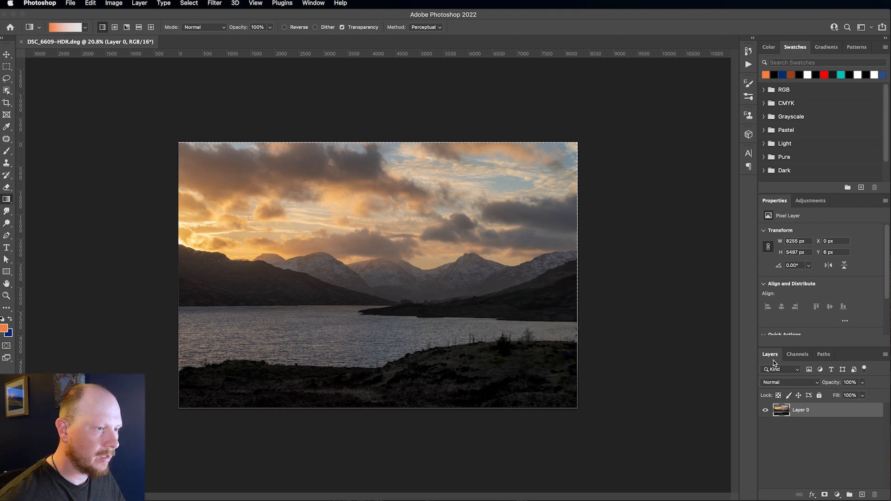
click(861, 494)
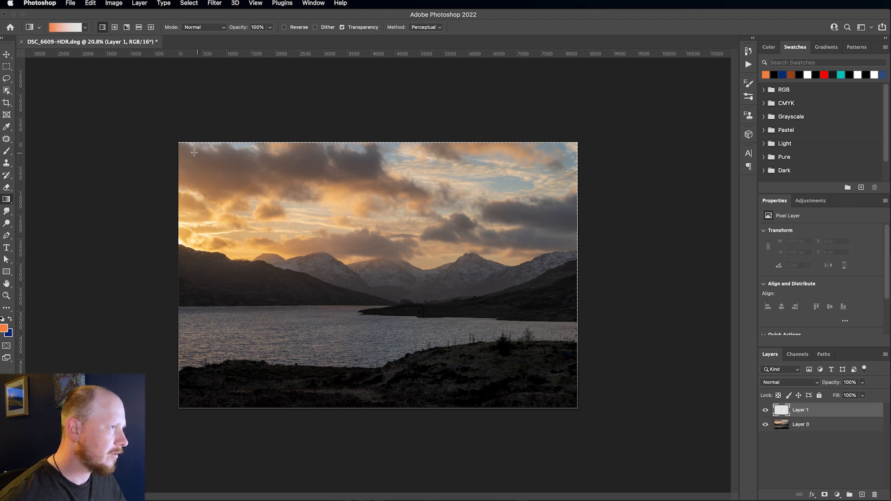
drag(182, 147, 382, 281)
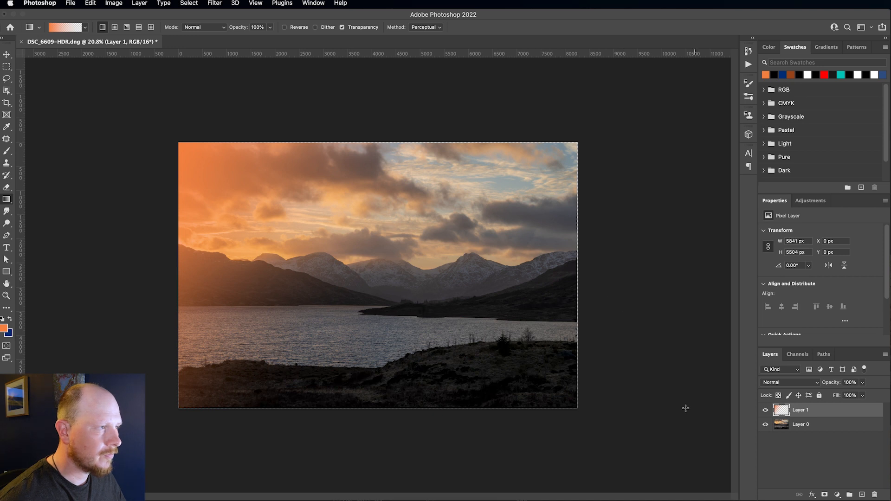
key(super+z)
drag(281, 190, 394, 289)
key(super+z)
drag(315, 208, 387, 301)
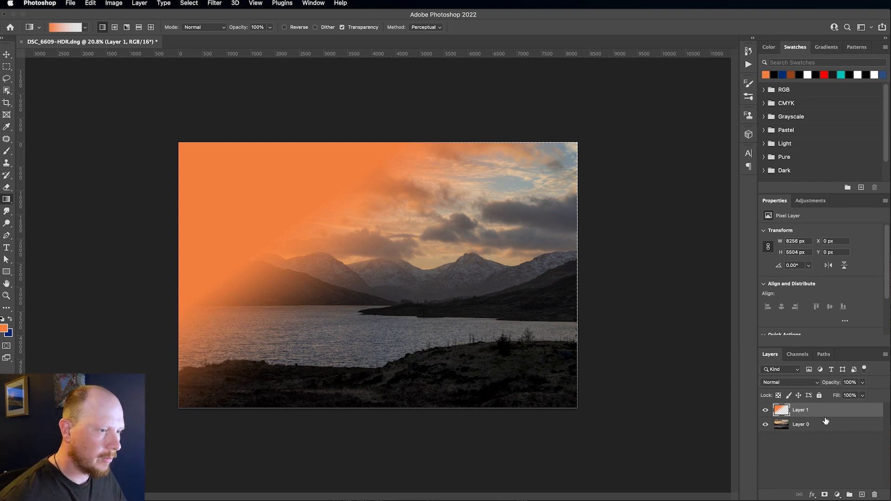
Add another layer, swap the foreground colour to dark blue and draw a blue-to-transparent gradient diagonally upwards from the photo's lower-right area
click(862, 495)
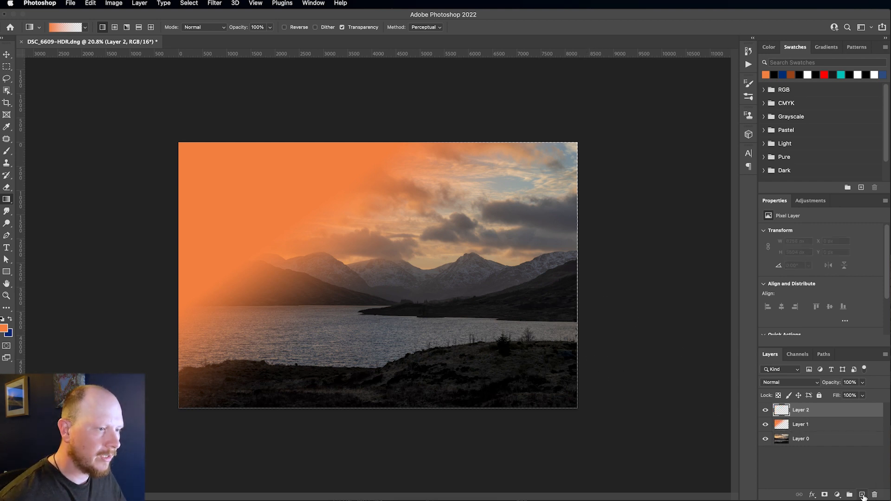
click(10, 319)
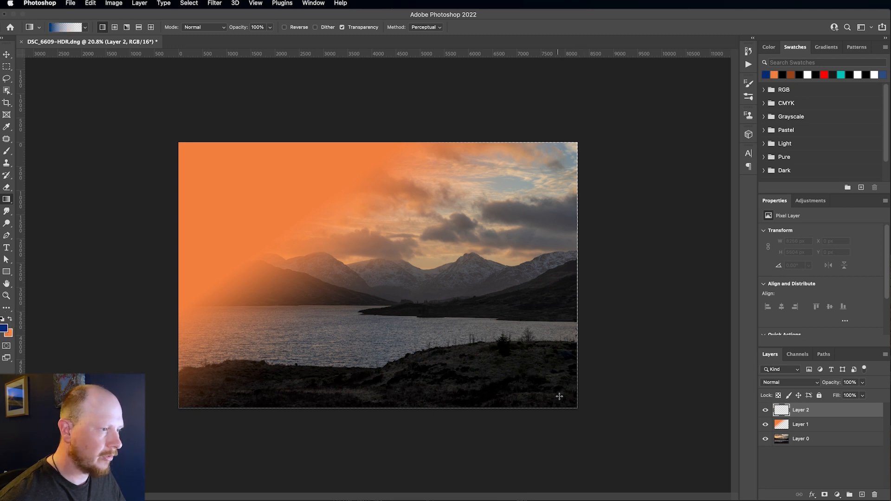
drag(562, 396, 384, 258)
drag(476, 372, 394, 246)
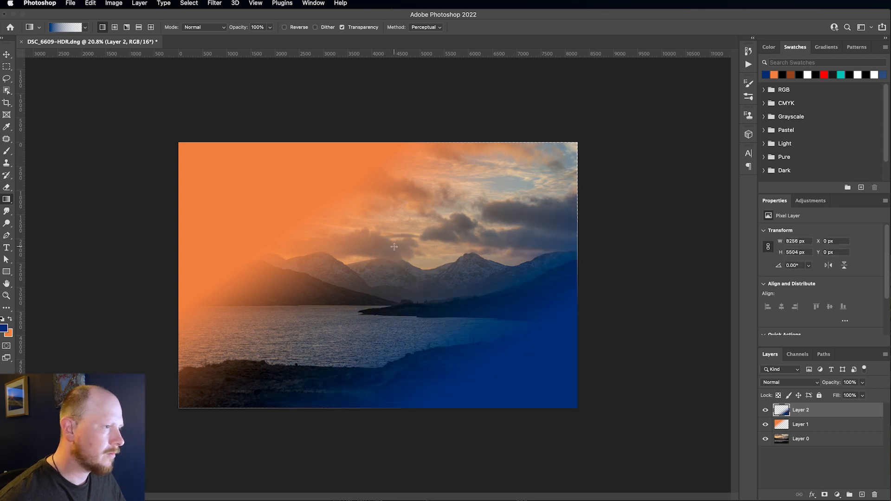
key(super+z)
drag(430, 332, 385, 257)
key(super+z)
drag(519, 390, 369, 230)
key(super+z)
drag(506, 386, 401, 196)
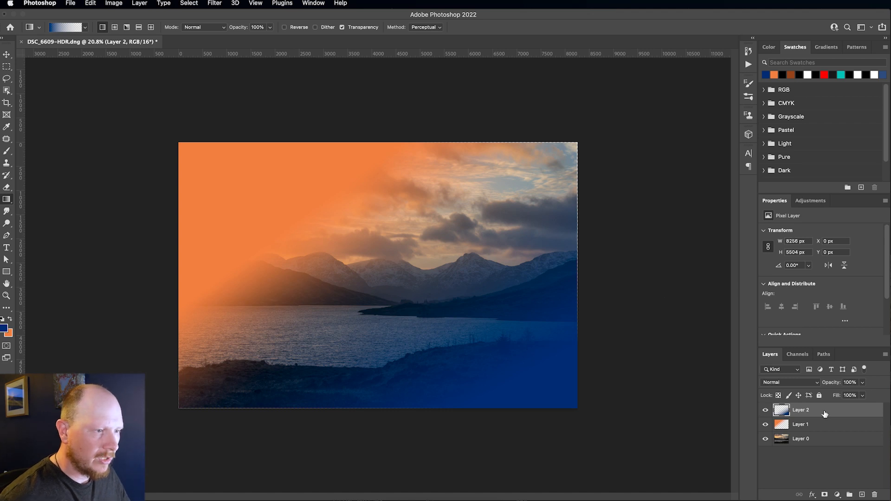
Set the blue gradient layer's blend mode to Multiply and its opacity to 40%
click(799, 383)
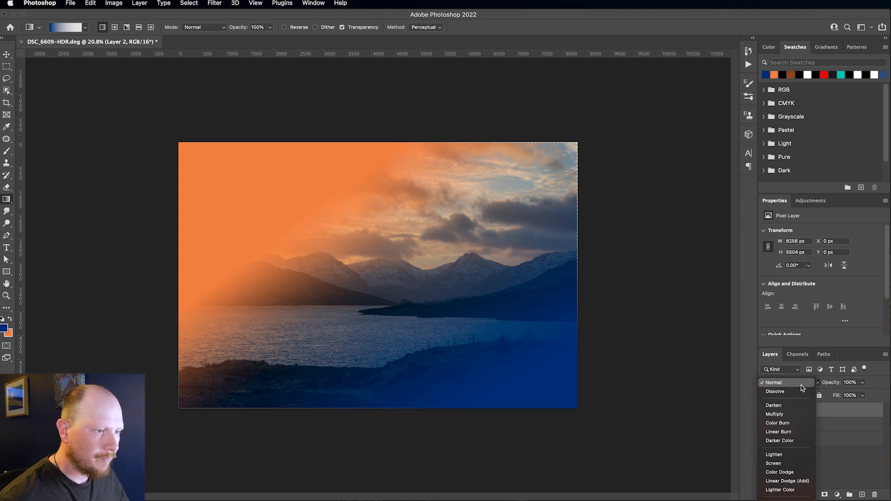
click(792, 417)
drag(862, 382, 838, 395)
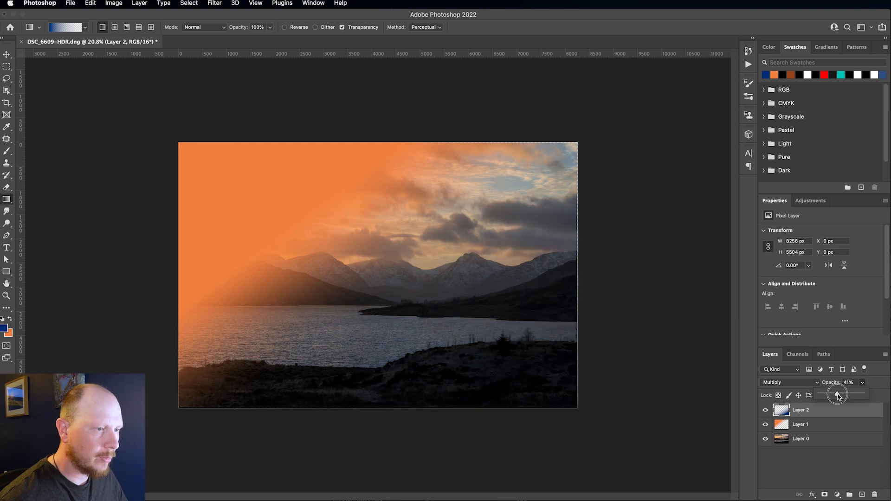
Set the orange gradient layer's blend mode to Screen and its opacity to 84%
click(821, 424)
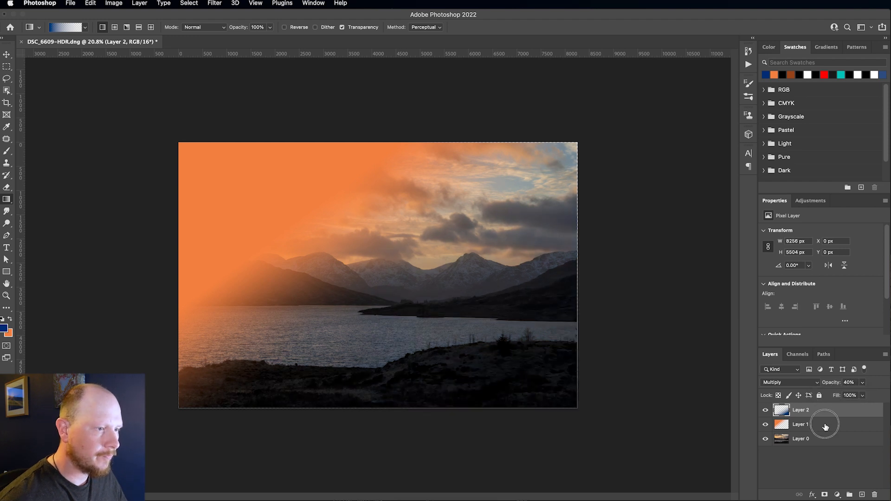
click(792, 382)
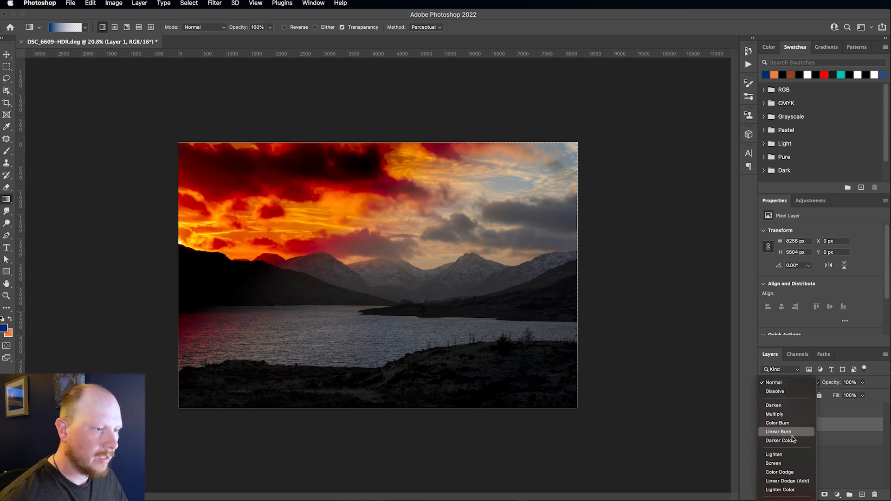
click(791, 463)
click(861, 383)
drag(862, 393, 855, 395)
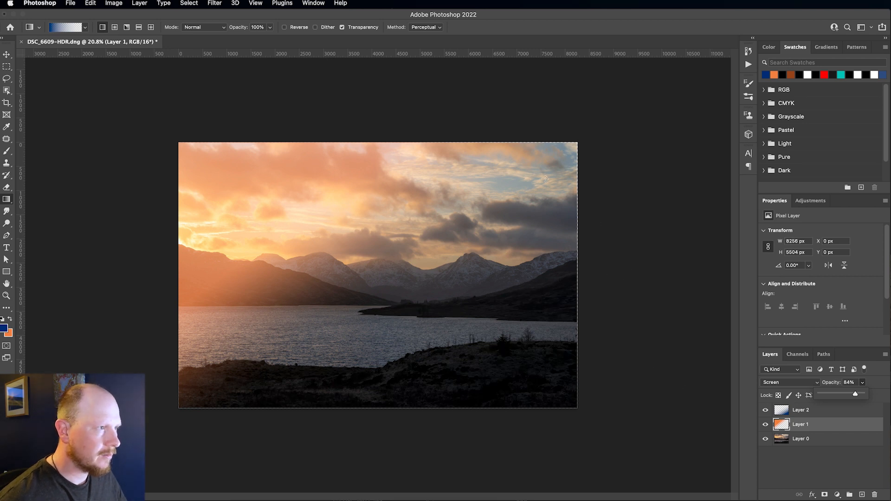
Review the two gradient layers' settings and compare the photo with both layers hidden and shown
click(778, 413)
click(824, 411)
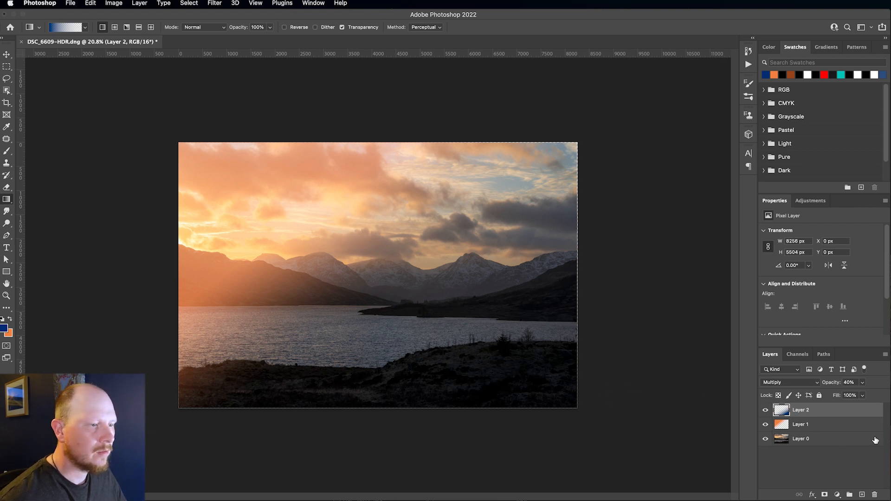
key(alt+bracketleft)
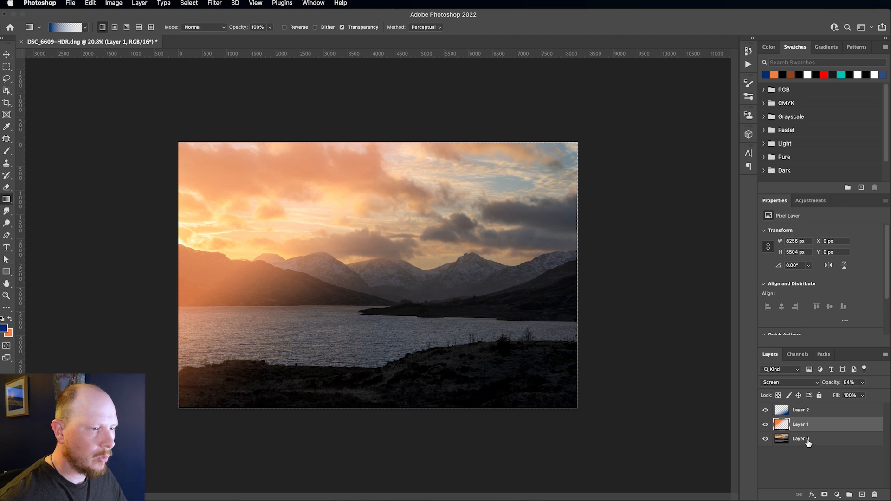
click(798, 413)
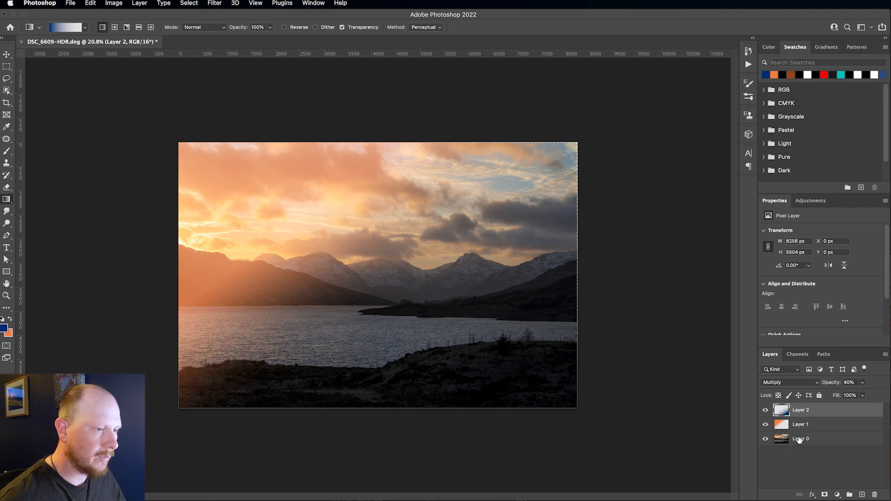
drag(768, 425, 763, 412)
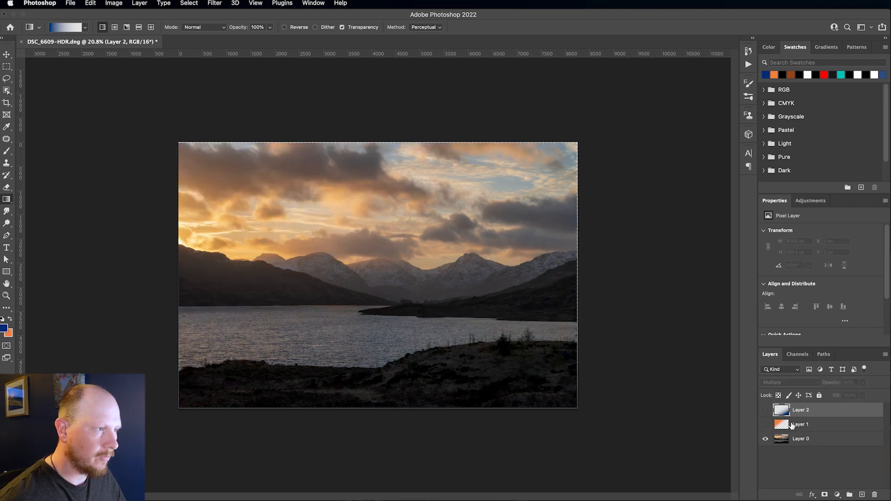
click(764, 427)
click(765, 410)
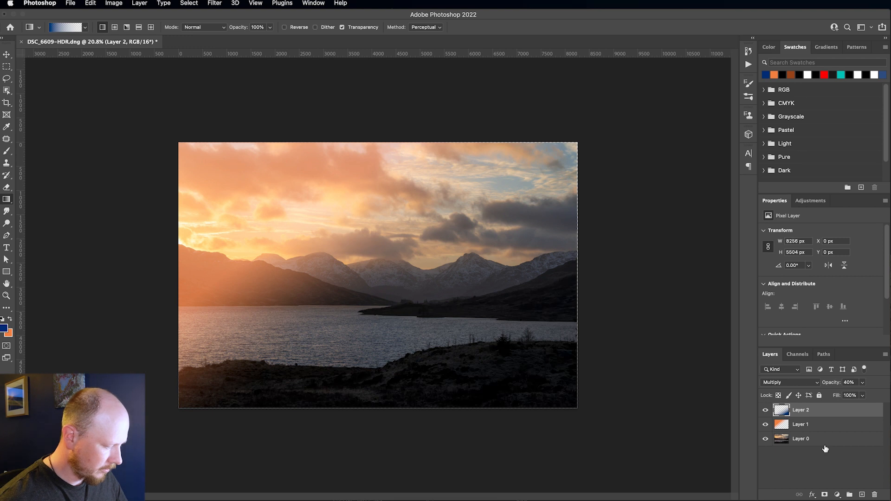
Stamp all visible layers into a new top layer and copy its full-width sky area, about 2249 px high, onto another layer
key(super+alt+shift+e)
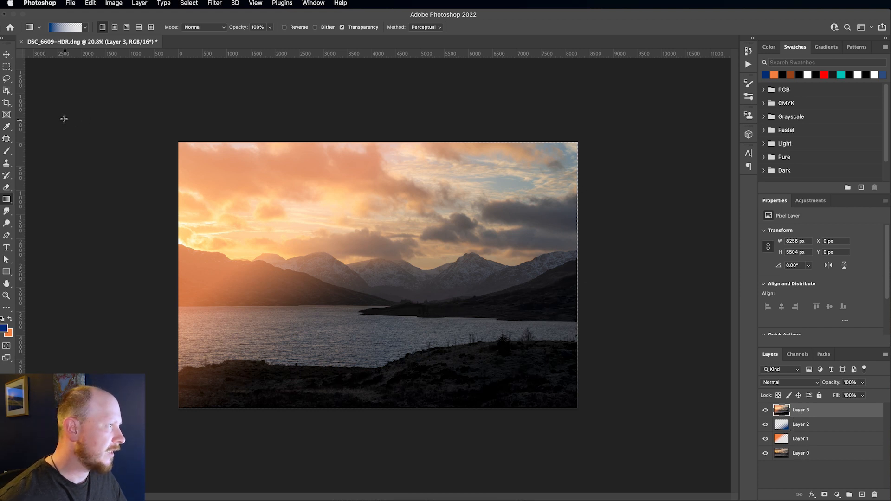
click(7, 67)
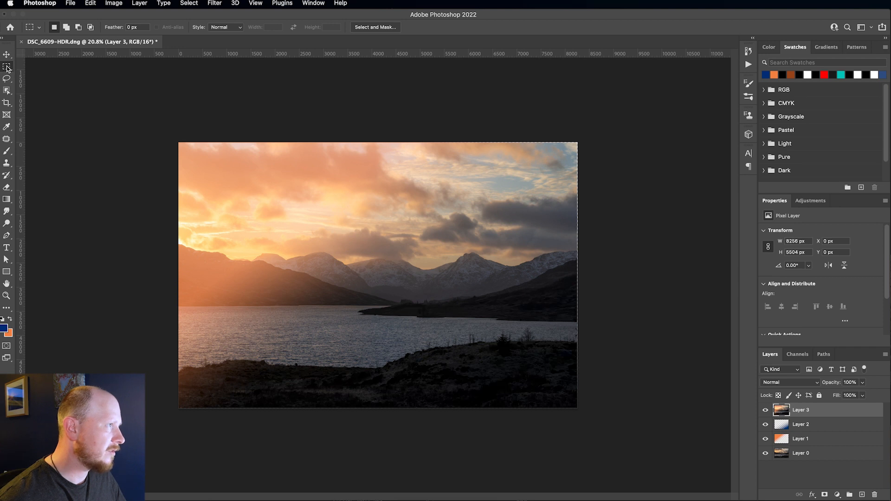
drag(164, 132, 603, 251)
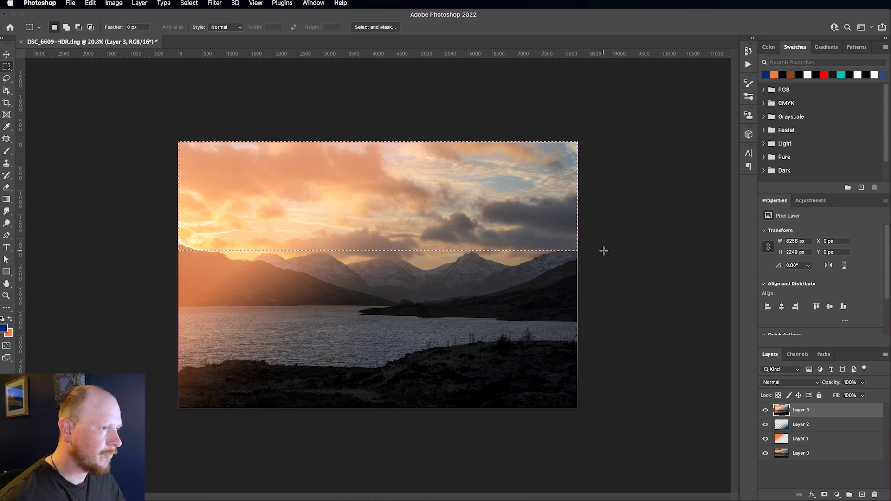
key(ctrl+j)
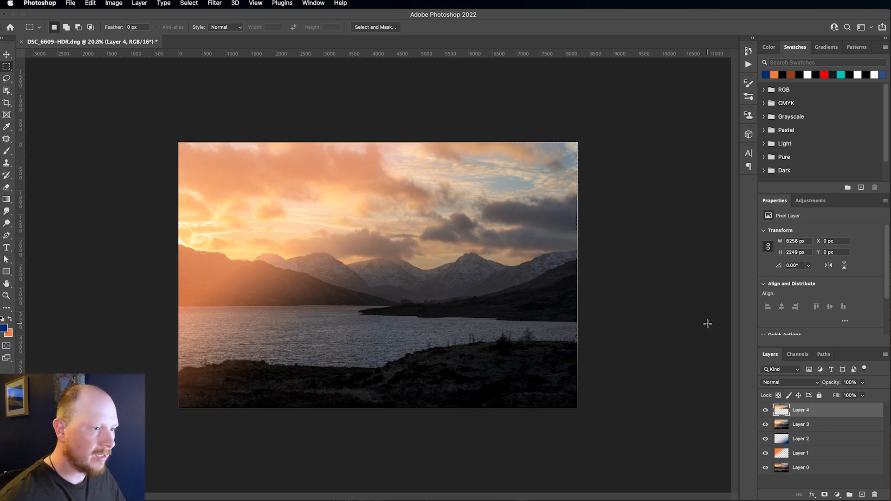
Show only the copied sky layer and flip it vertically
alt+click(765, 410)
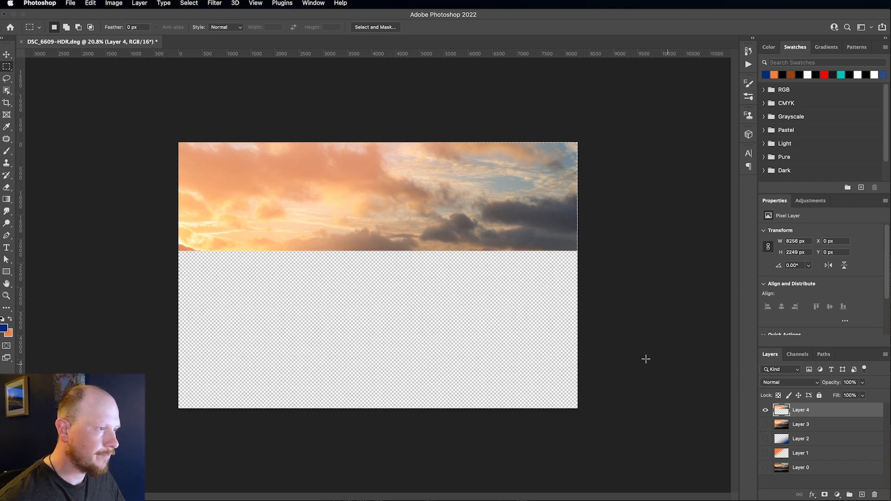
key(v)
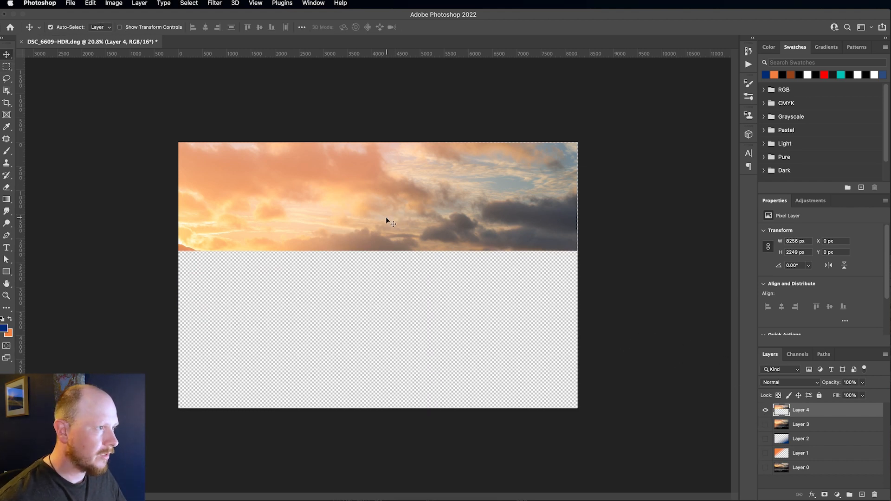
click(88, 4)
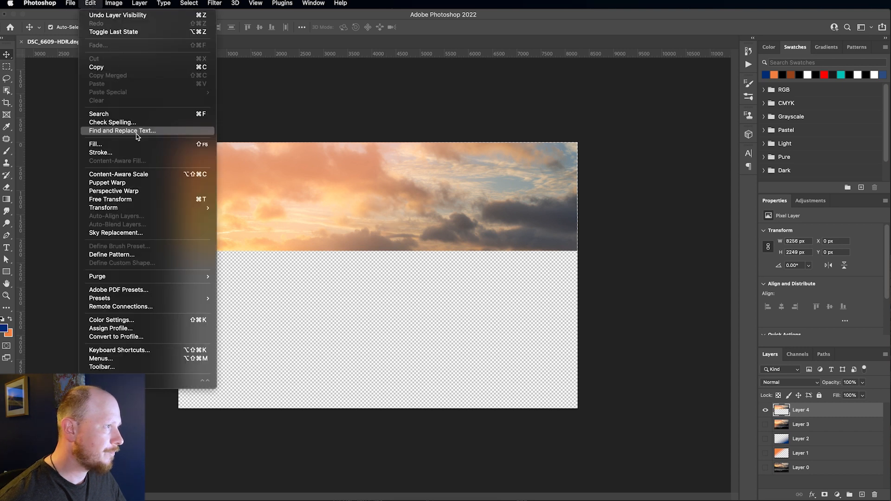
mouse_move(149, 207)
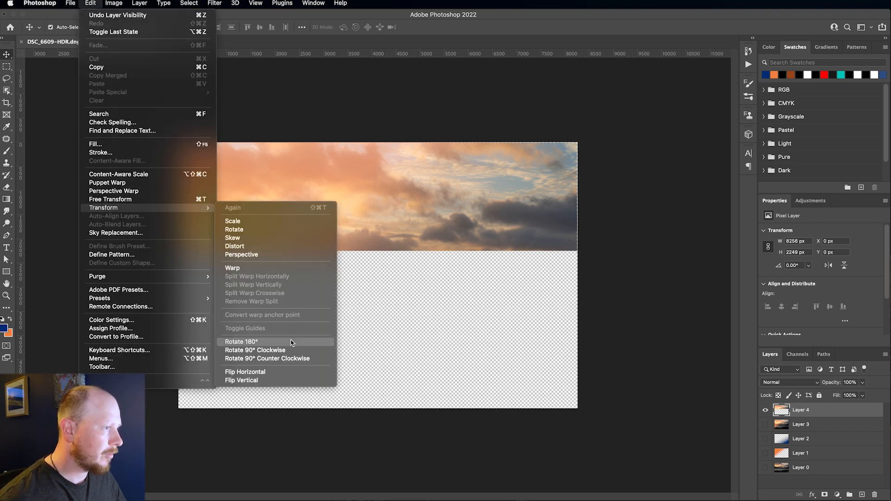
click(278, 381)
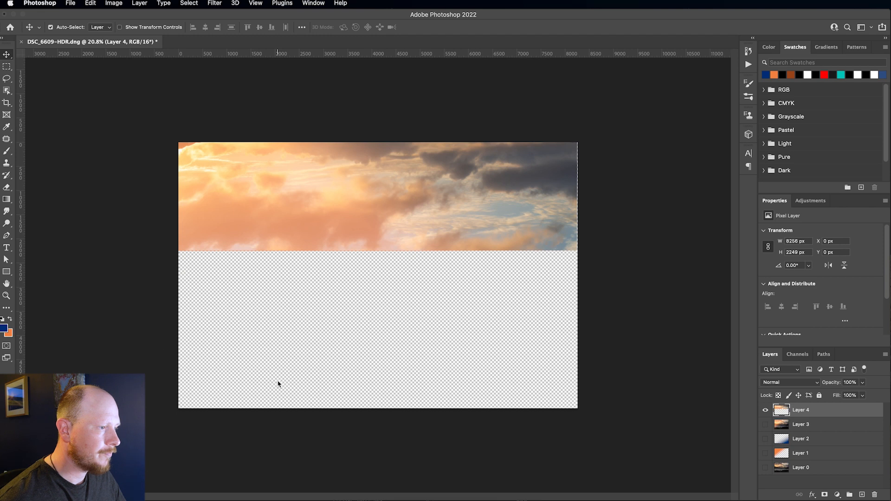
Move the flipped sky down over the lake to about Y 3136 px and show all the other layers again
drag(326, 205, 328, 326)
drag(764, 427, 765, 467)
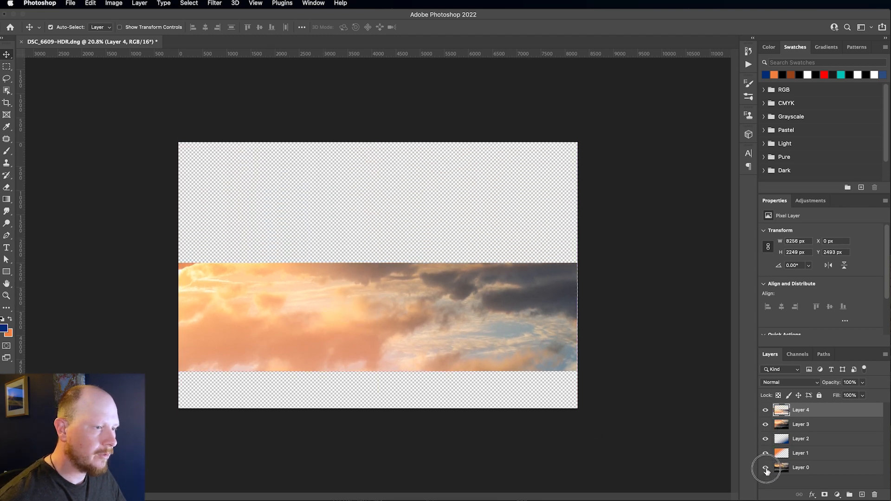
drag(404, 288, 398, 317)
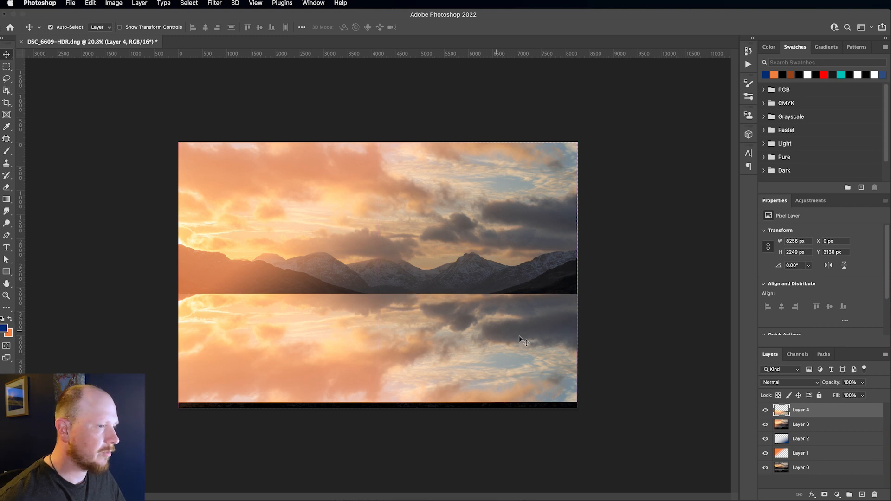
Add a layer mask that reveals all to the flipped sky layer
click(140, 4)
mouse_move(199, 144)
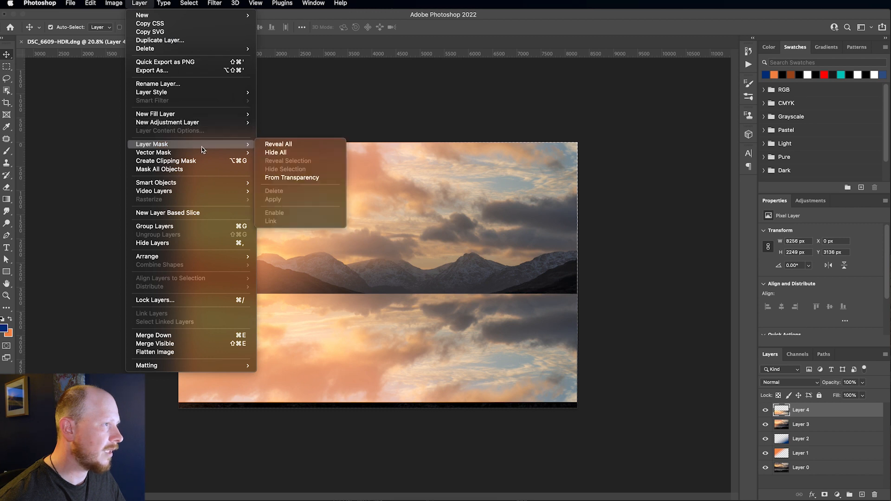
click(277, 144)
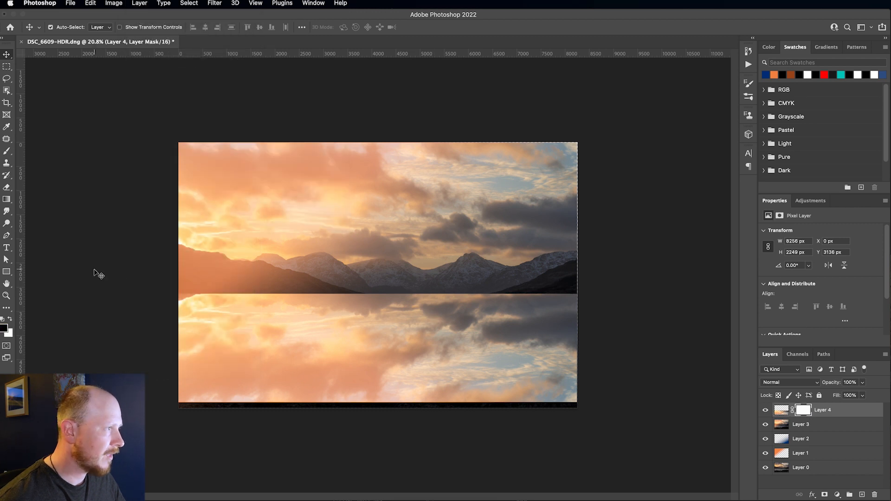
Using the Brush Tool at 100% opacity, start painting black on the mask along the foot of the sunlit hill
click(7, 154)
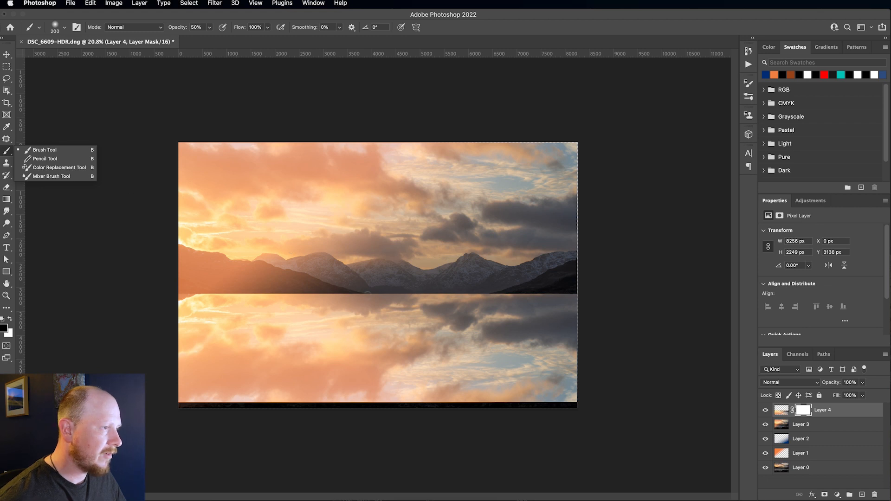
click(45, 150)
mouse_move(353, 296)
mouse_down()
mouse_move(364, 339)
mouse_move(389, 340)
mouse_move(386, 351)
mouse_move(420, 362)
mouse_up()
key(super+z)
mouse_move(209, 28)
mouse_down()
mouse_move(207, 40)
mouse_move(254, 50)
mouse_up()
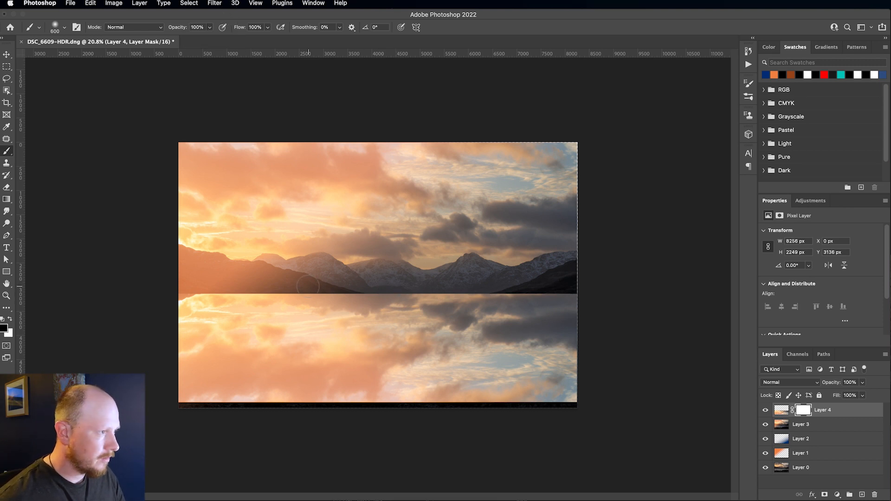
drag(308, 286, 278, 288)
Lower the flipped sky layer's opacity to 51% to see the shoreline through it
click(780, 412)
click(862, 383)
drag(848, 396, 843, 396)
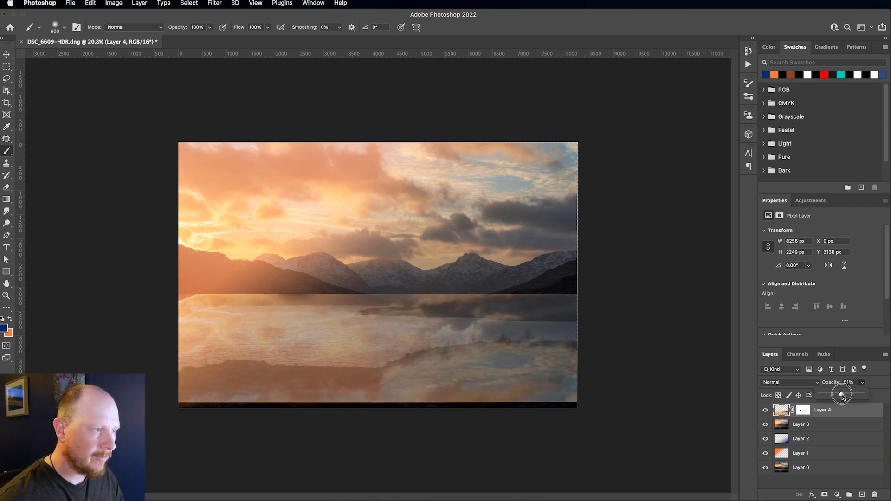
Paint black on the flipped sky's mask along the far shore and hills, reducing the brush to 300 px
click(802, 410)
key(d)
mouse_move(507, 299)
mouse_down()
mouse_move(314, 288)
mouse_move(199, 299)
mouse_move(325, 284)
mouse_move(556, 301)
mouse_move(545, 304)
mouse_up()
key(bracketleft)
key(bracketleft)
key(bracketleft)
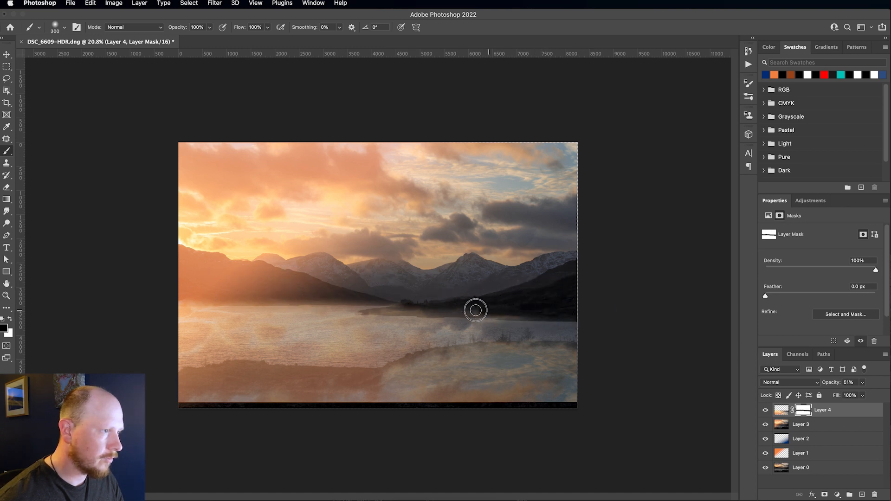
Refine the mask along the dark headland and far shoreline using brush sizes between 150 and 300 px
key(bracketleft)
key(bracketleft)
key(bracketleft)
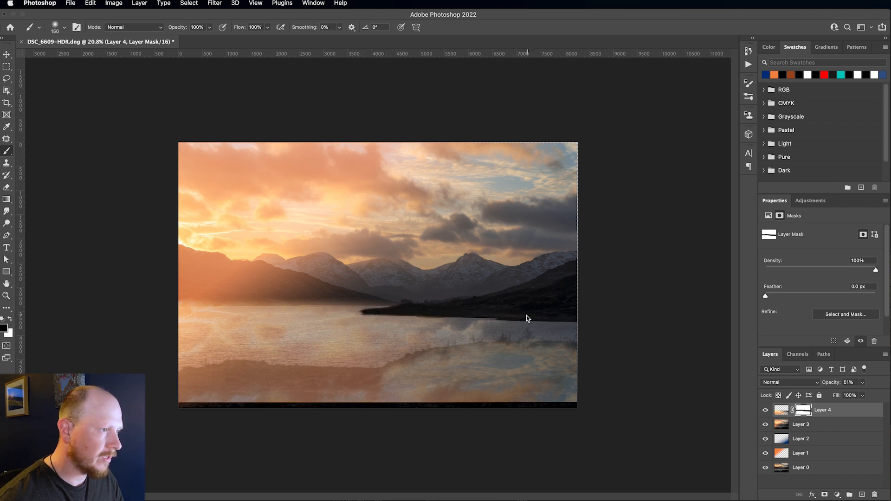
key(bracketright)
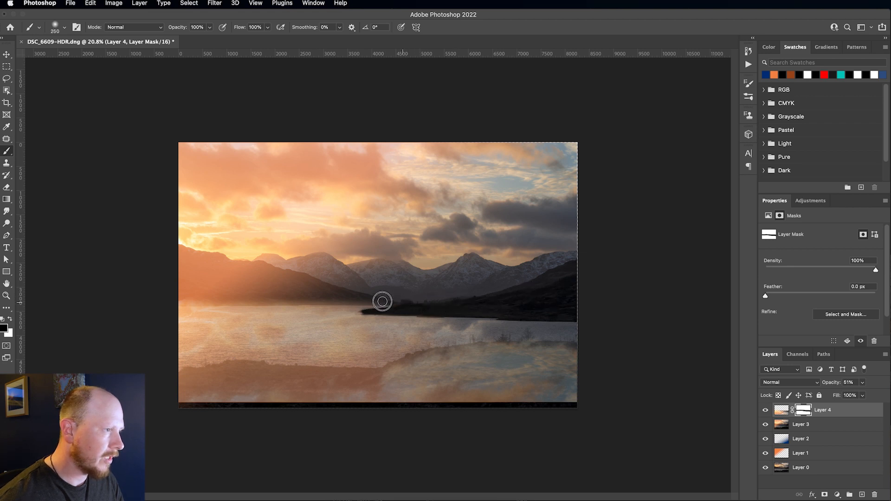
key(bracketright)
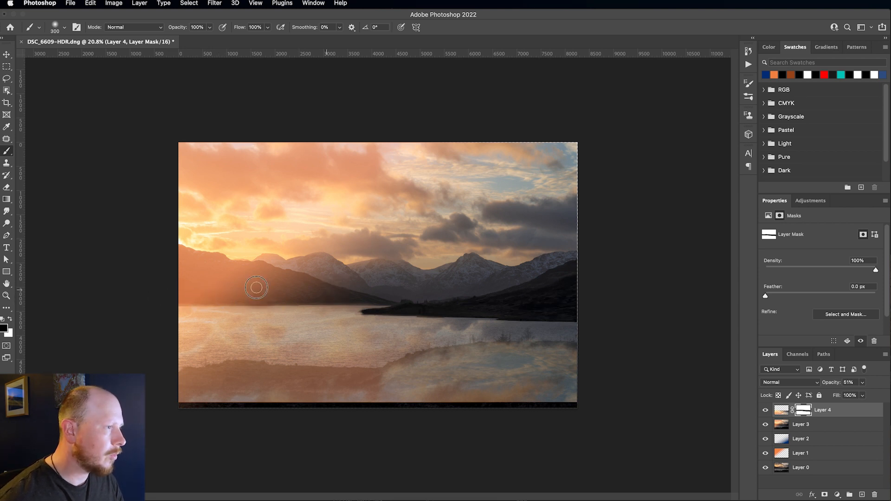
Mask the flipped sky off the dark foreground bank with a 700 px brush, refining its edge at 400 px
key(bracketright)
key(bracketright)
key(bracketright)
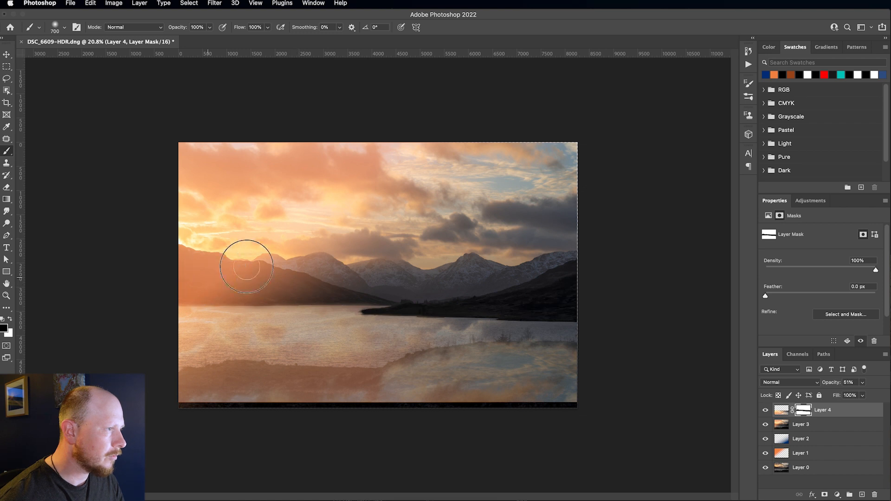
mouse_move(496, 362)
mouse_down()
mouse_move(420, 392)
mouse_move(581, 394)
mouse_move(165, 392)
mouse_move(266, 396)
mouse_move(209, 385)
mouse_up()
key(bracketleft)
key(bracketleft)
key(bracketleft)
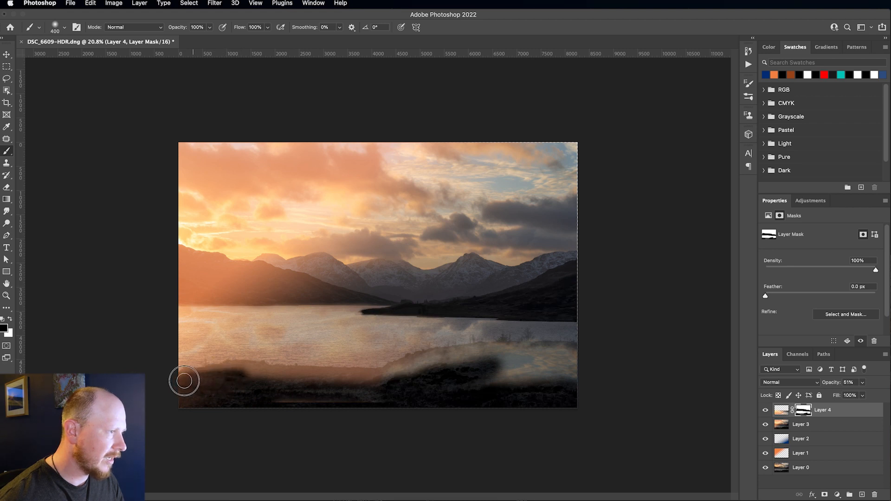
mouse_move(226, 370)
mouse_down()
mouse_move(407, 382)
mouse_move(268, 382)
mouse_move(285, 404)
mouse_move(404, 401)
mouse_move(250, 393)
mouse_move(380, 393)
mouse_move(432, 377)
mouse_move(421, 370)
mouse_move(389, 381)
mouse_move(417, 367)
mouse_move(347, 379)
mouse_move(432, 356)
mouse_move(385, 372)
mouse_move(509, 350)
mouse_move(471, 362)
mouse_move(467, 390)
mouse_move(572, 354)
mouse_move(429, 369)
mouse_up()
Raise the flipped sky layer's opacity to 100% and reactivate its mask with the brush enlarged to 600 px
click(781, 409)
drag(862, 382, 882, 394)
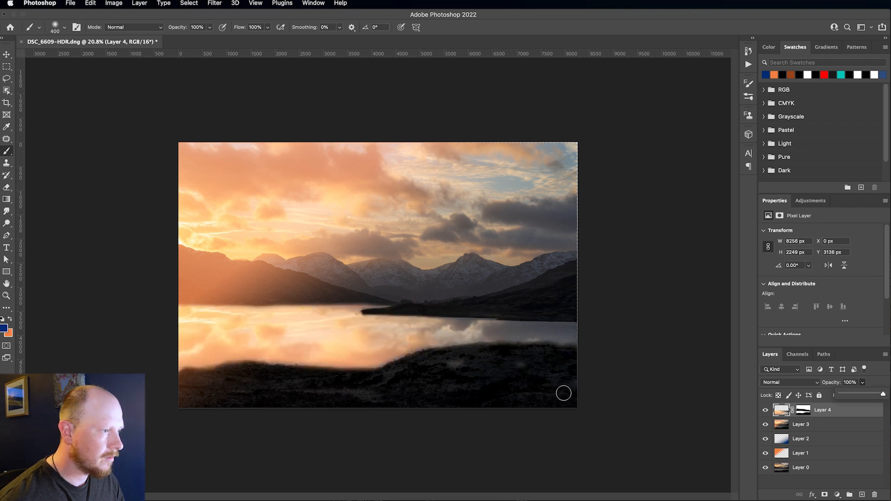
key(bracketright)
key(bracketright)
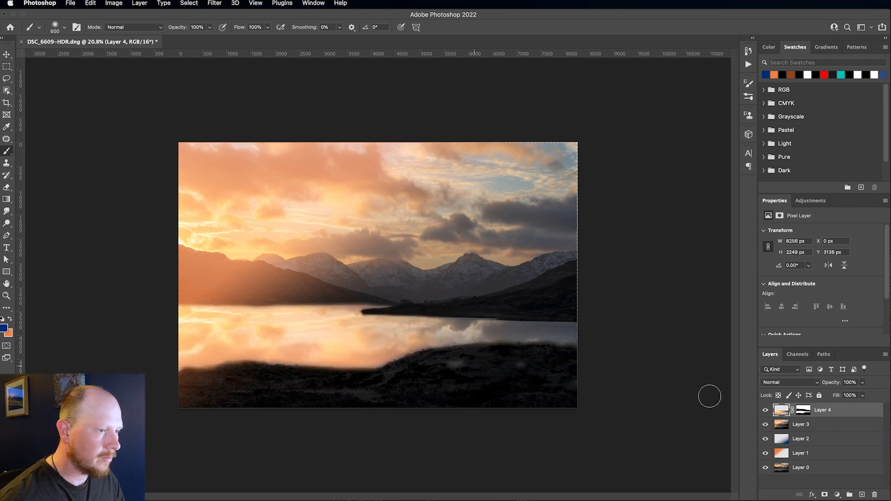
click(802, 411)
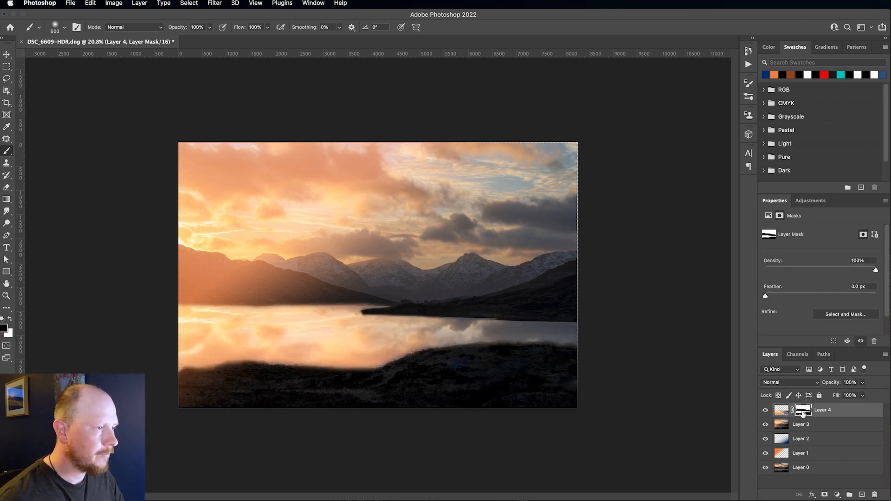
Reduce the brush for the flipped sky's layer mask to 250 px
key(bracketleft)
key(bracketleft)
key(bracketleft)
key(bracketleft)
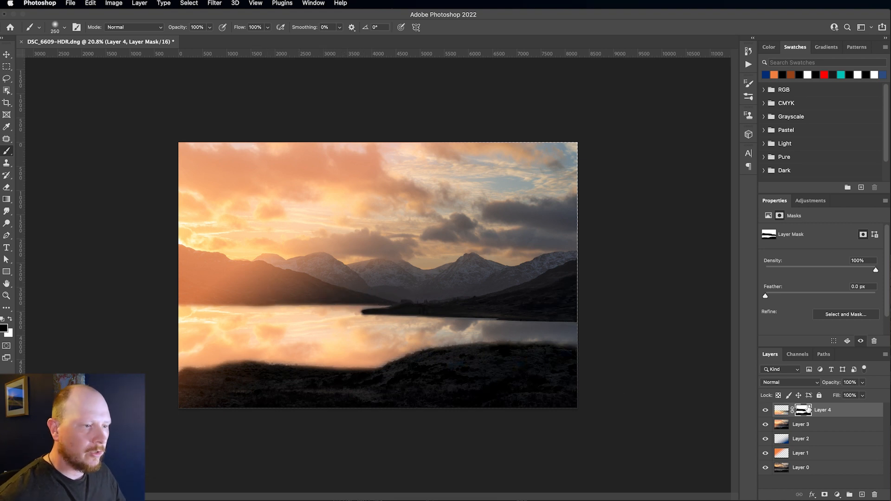
Set the flipped sky layer's blend mode to Overlay and its opacity to 46%, checking the reflection with the layer hidden and shown
click(781, 410)
click(788, 382)
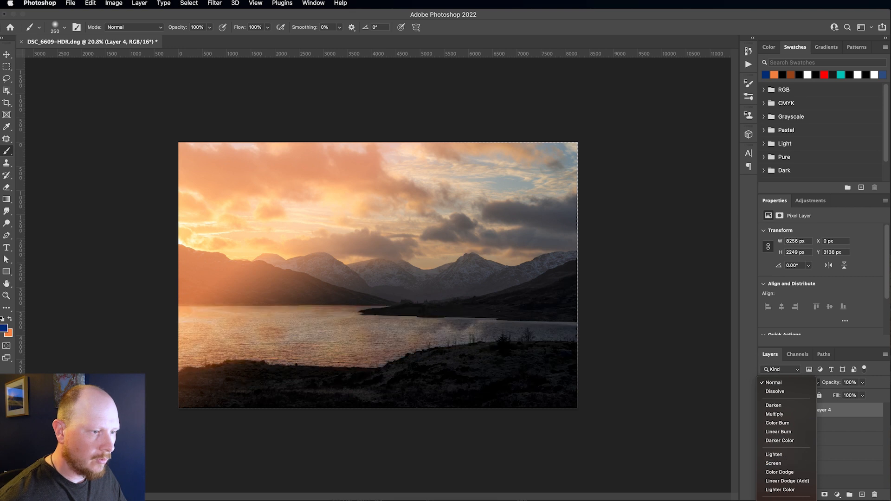
click(801, 497)
click(862, 383)
drag(851, 394, 840, 395)
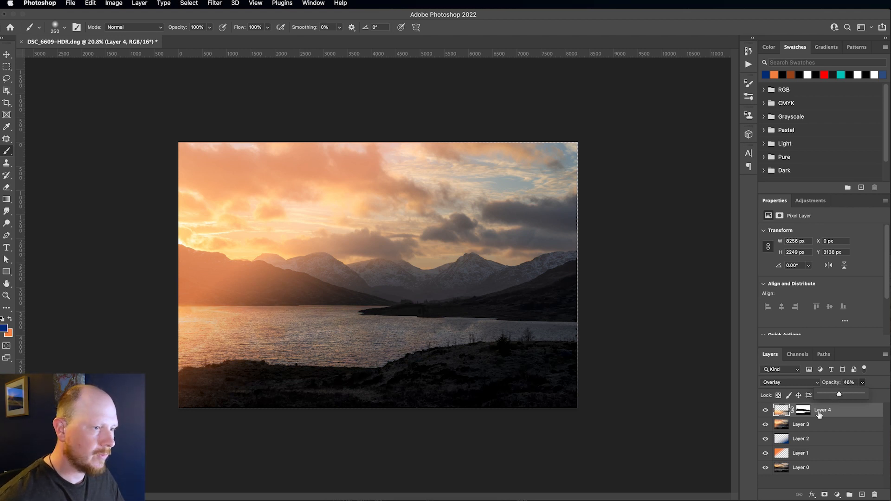
click(765, 410)
click(765, 411)
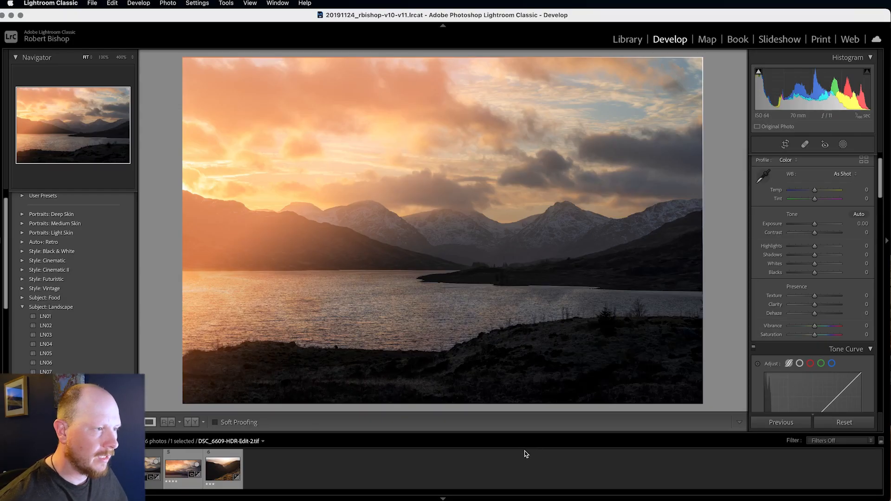
In Lightroom Classic, set a 16 x 9 crop on the edited photo, keep the full sky in frame and pull the corners slightly inward
click(785, 145)
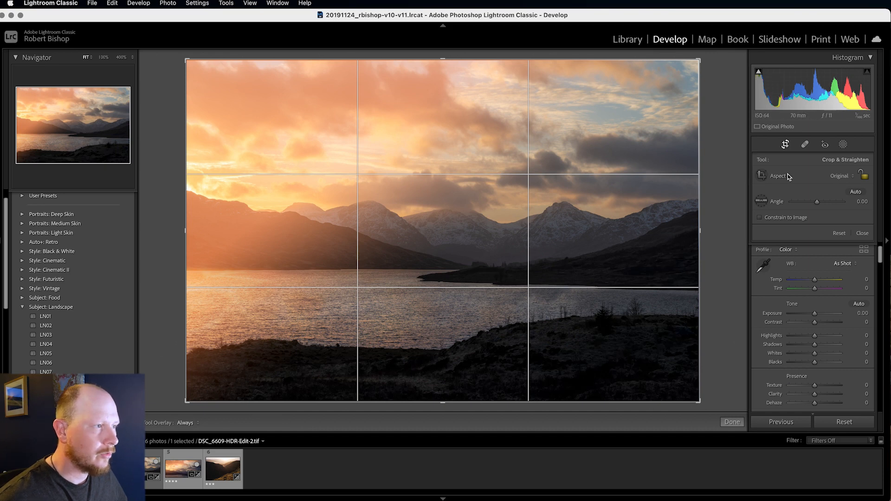
click(842, 176)
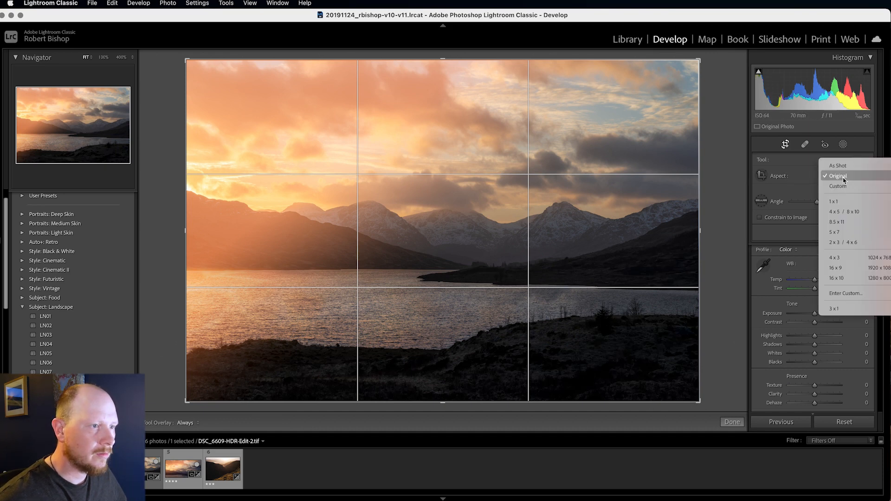
click(851, 275)
drag(572, 312, 571, 336)
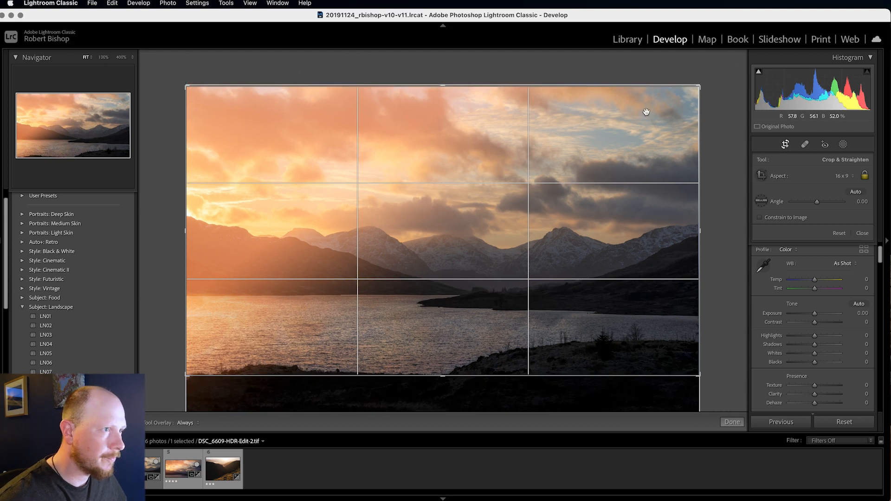
drag(698, 88, 698, 88)
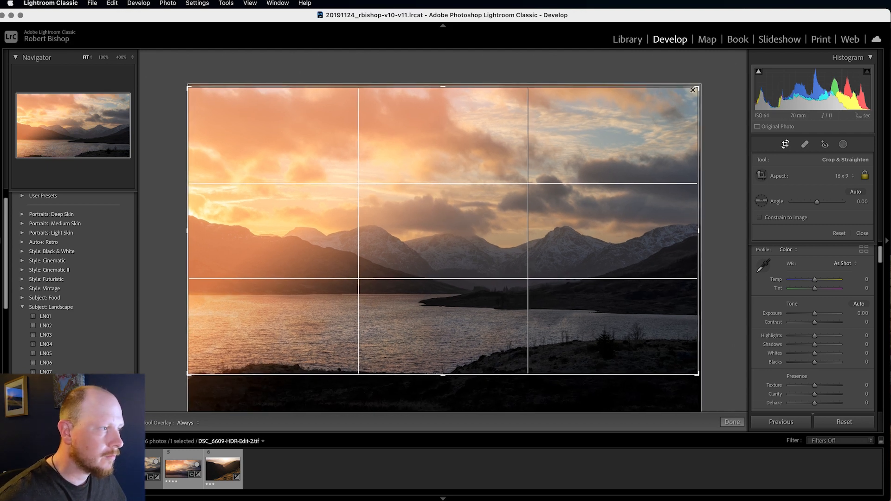
drag(187, 372, 189, 372)
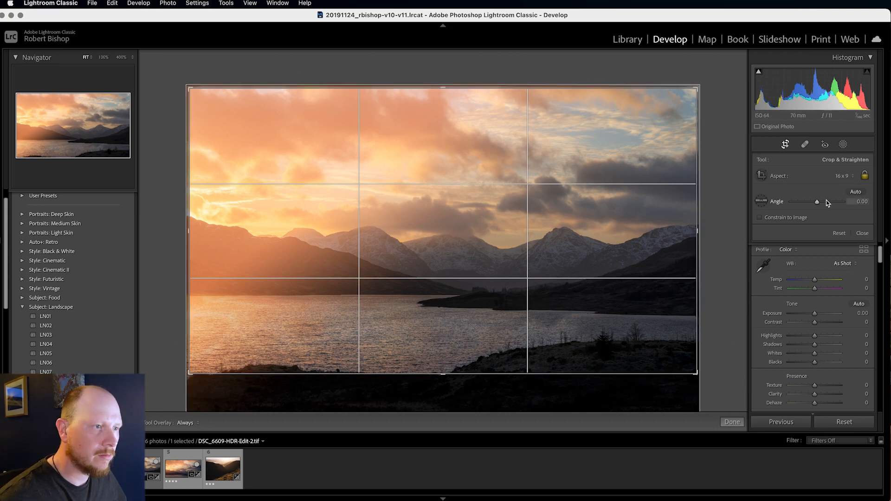
Unlock the crop's aspect ratio, raise its lower edge to remove more of the dark foreground, and apply the crop
click(864, 178)
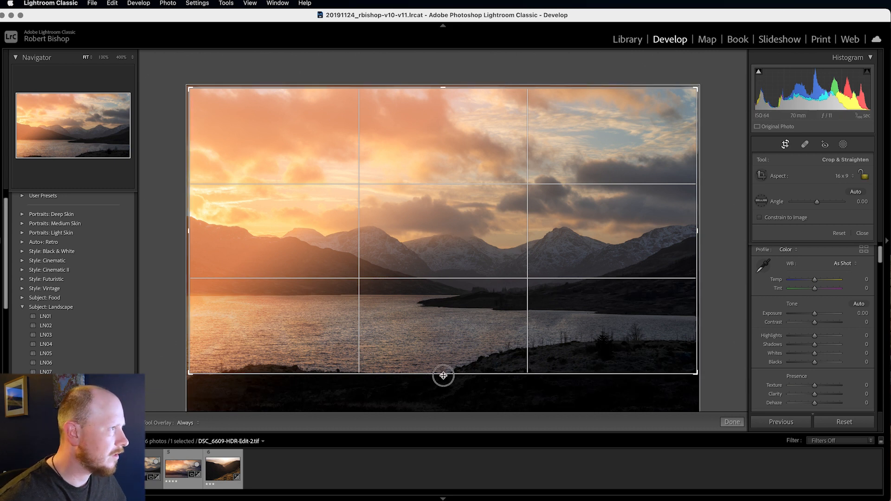
drag(443, 375, 444, 369)
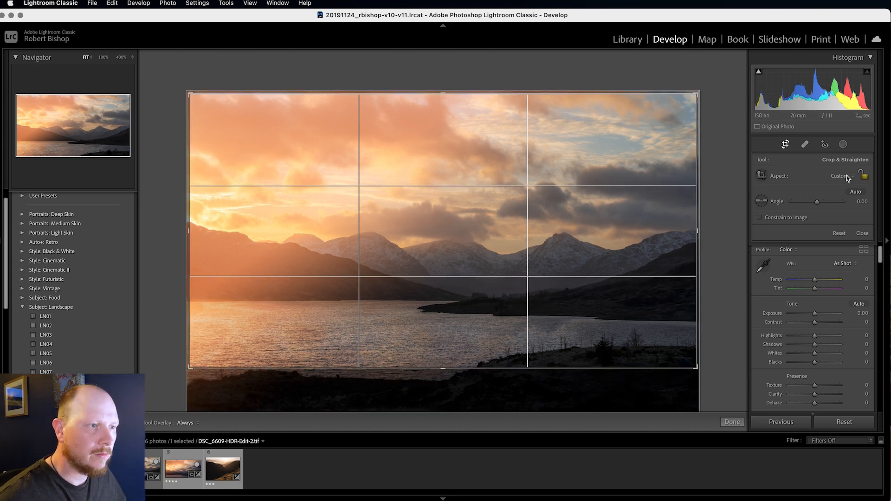
drag(450, 370, 444, 367)
drag(444, 365, 444, 368)
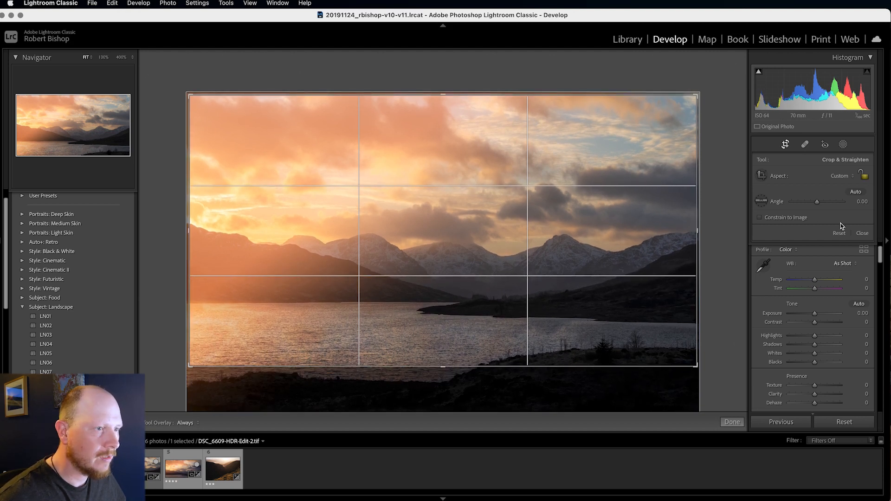
click(862, 233)
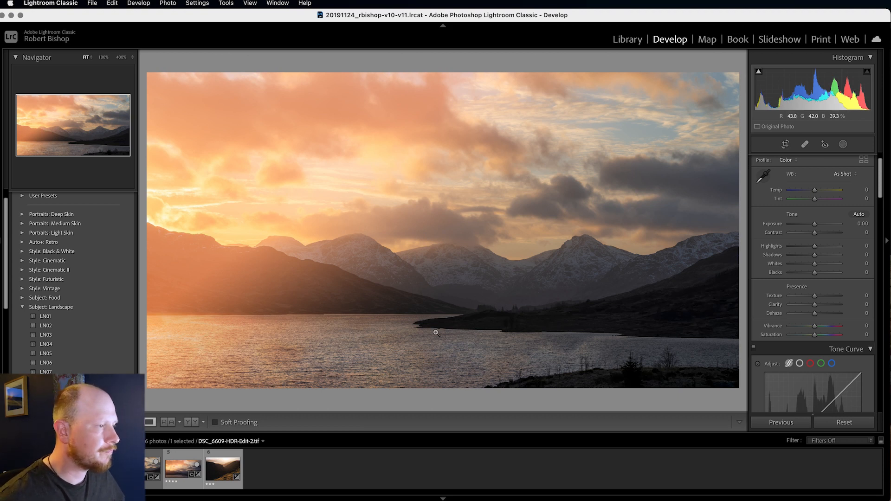
Set the cropped photo's Dehaze to +16, Blacks to -23 and Saturation to -8
click(815, 314)
drag(816, 315, 819, 315)
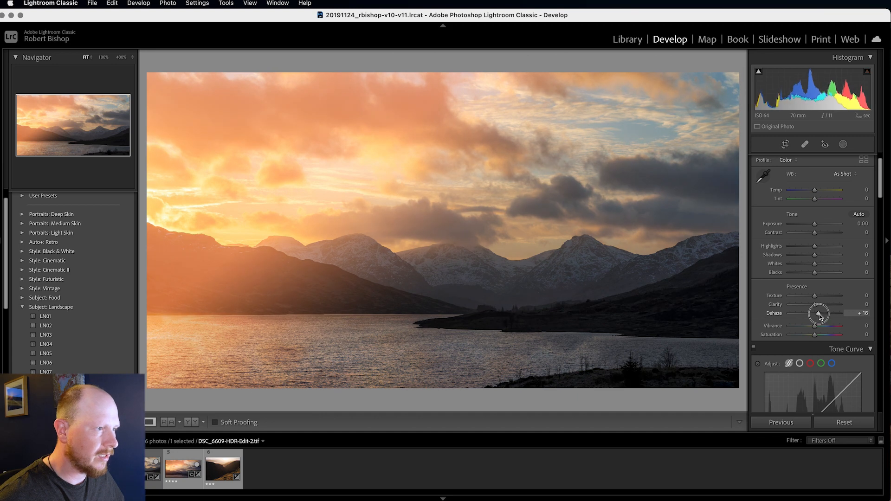
drag(814, 272, 809, 275)
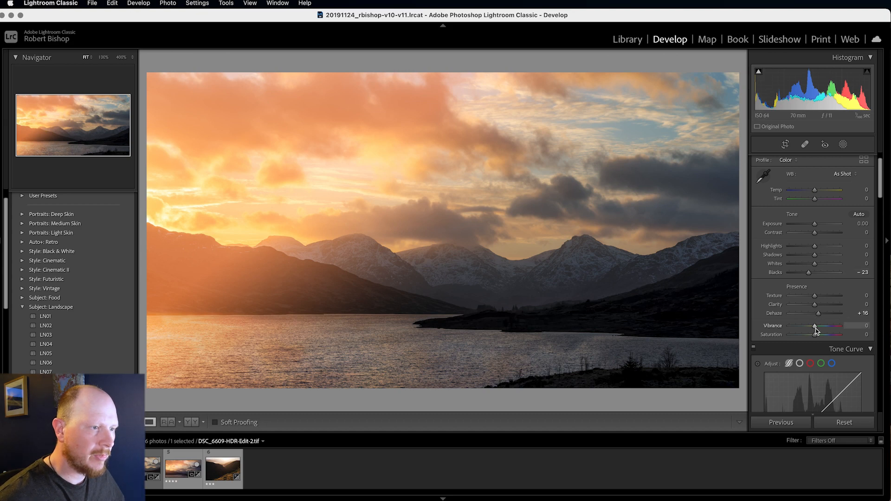
drag(814, 334, 812, 338)
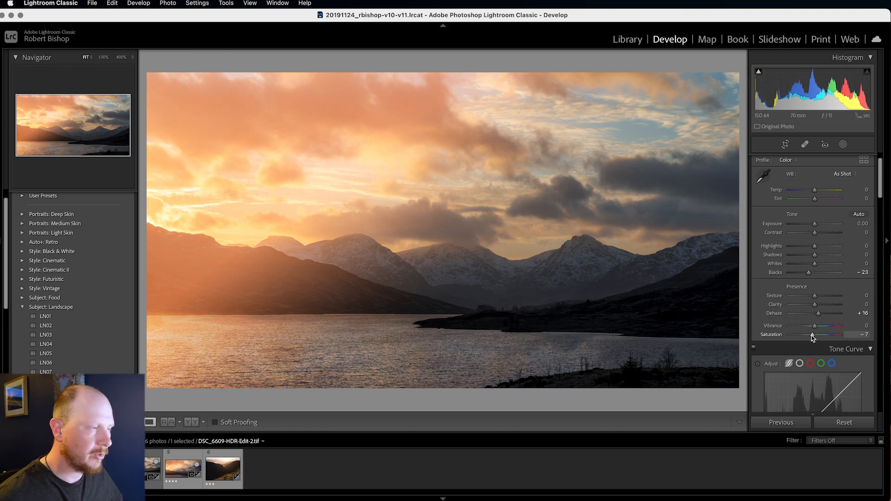
drag(813, 337, 811, 337)
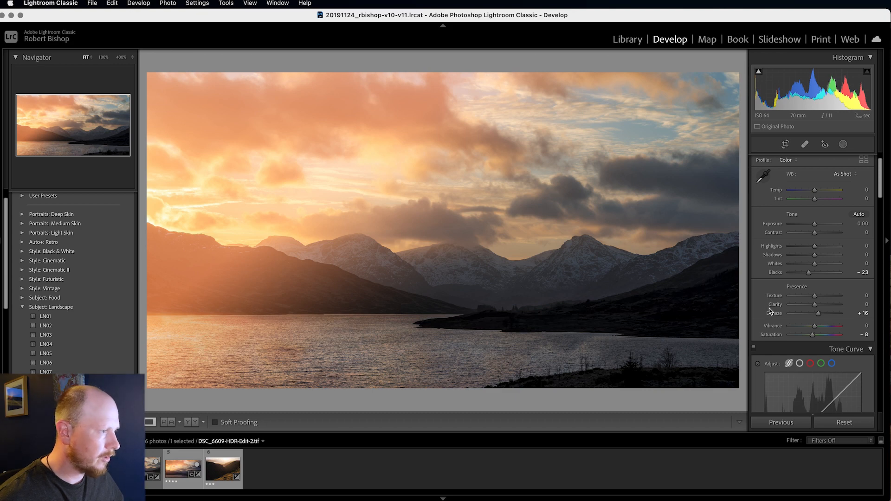
View the other edited version, DSC_6609-HDR-Edit-Edit.tif, for comparison
click(181, 480)
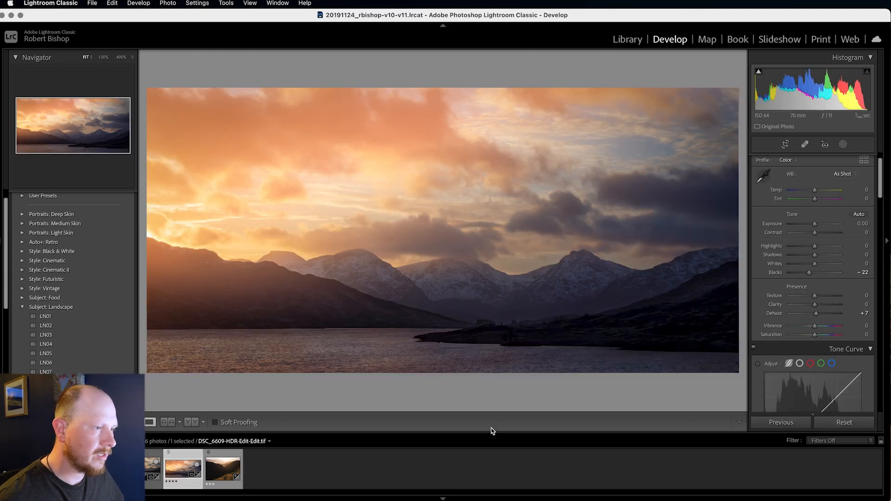